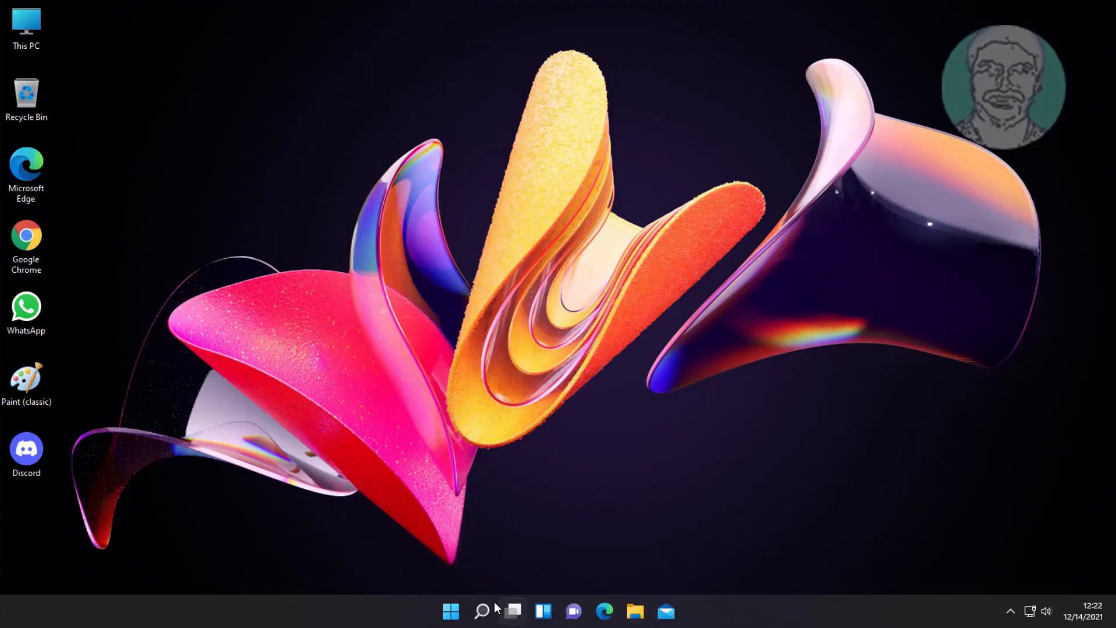
Step: Run the Keyboard troubleshooter from System > Troubleshoot > Other troubleshooters, then close it
left_click(451, 612)
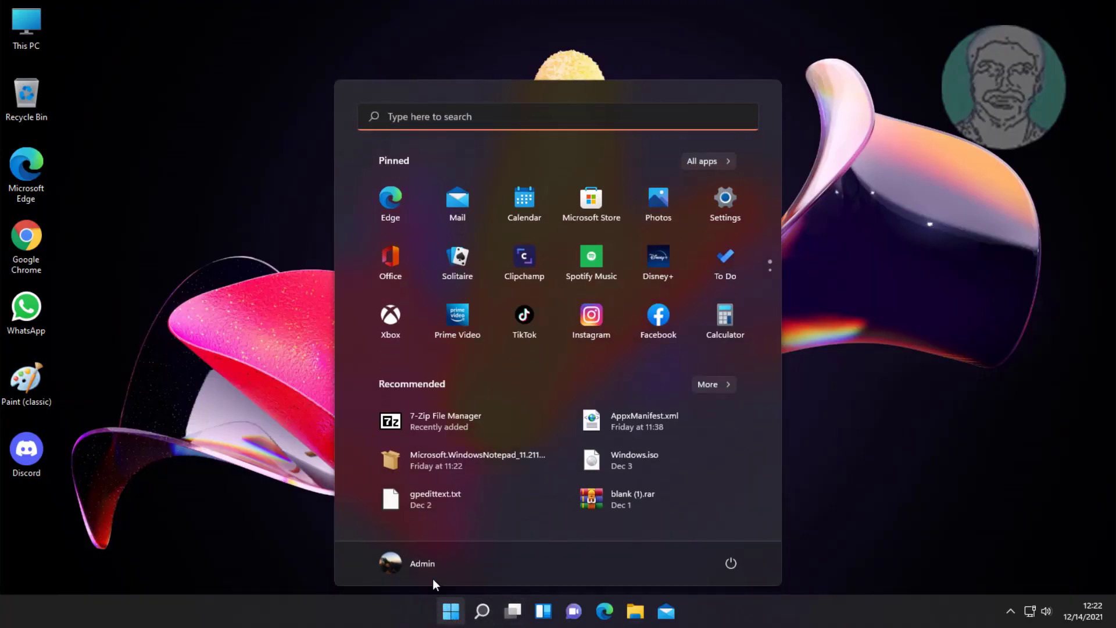
left_click(725, 200)
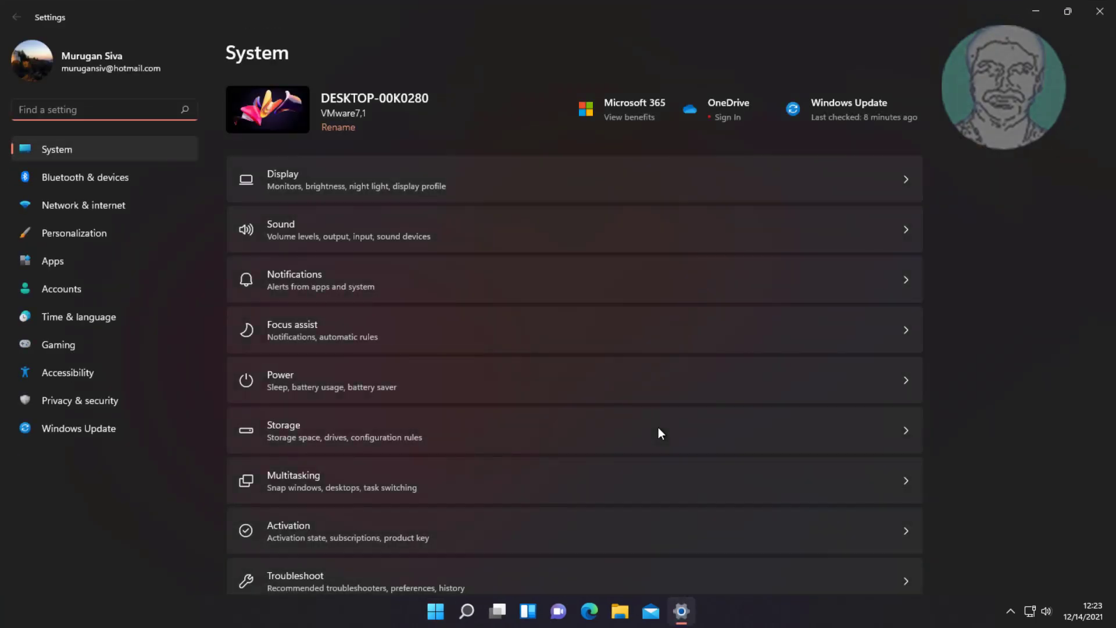
scroll(563, 419, "down", 4)
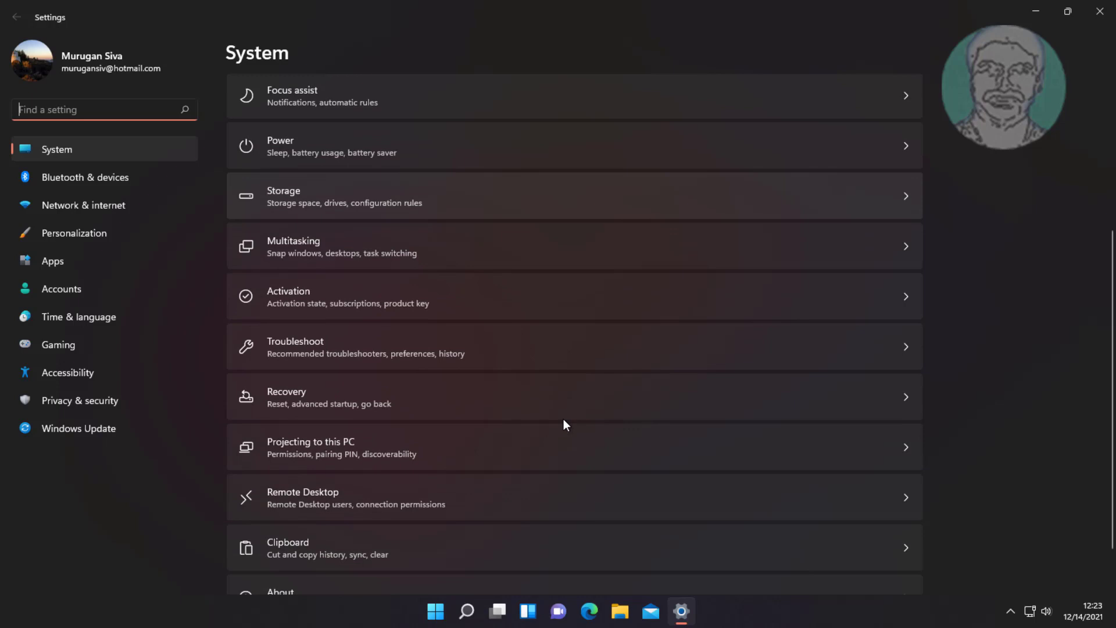
left_click(346, 341)
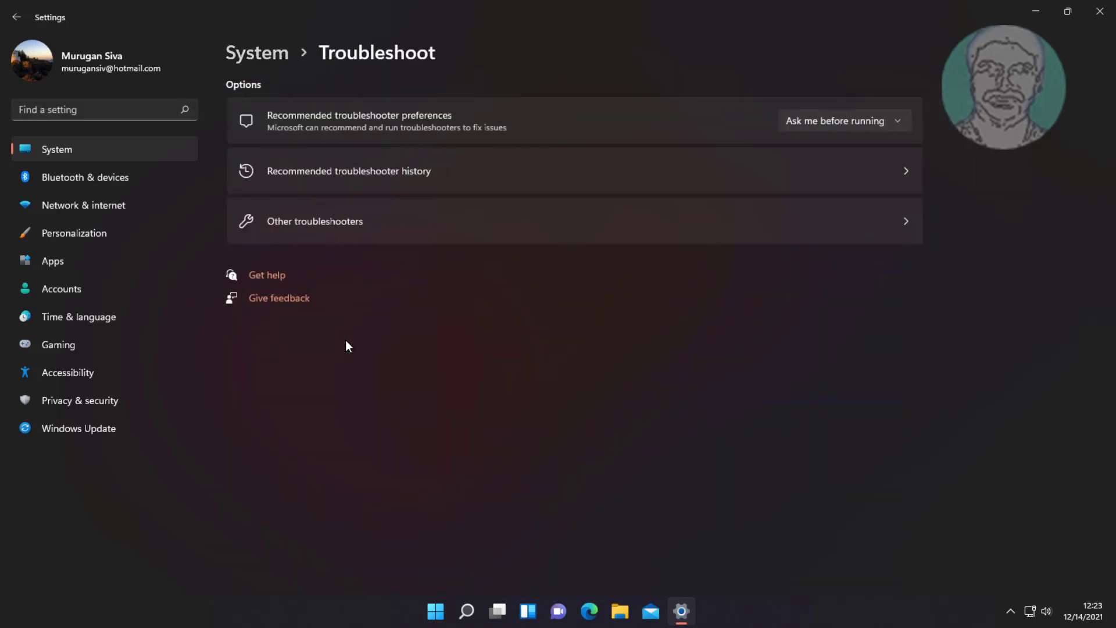
left_click(337, 216)
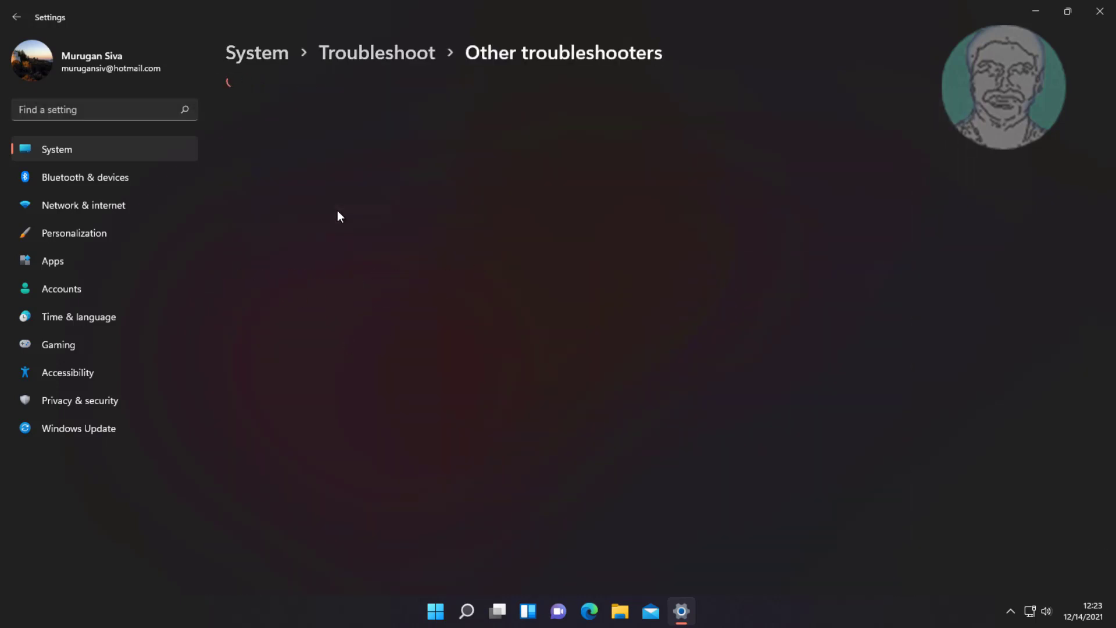
scroll(399, 304, "down", 4)
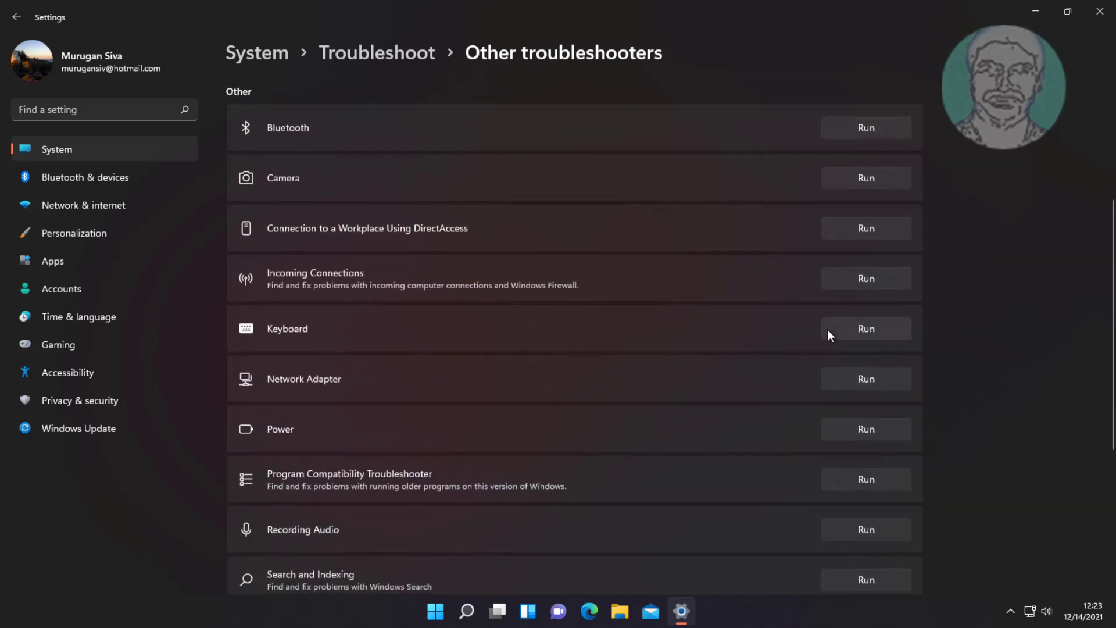
left_click(829, 329)
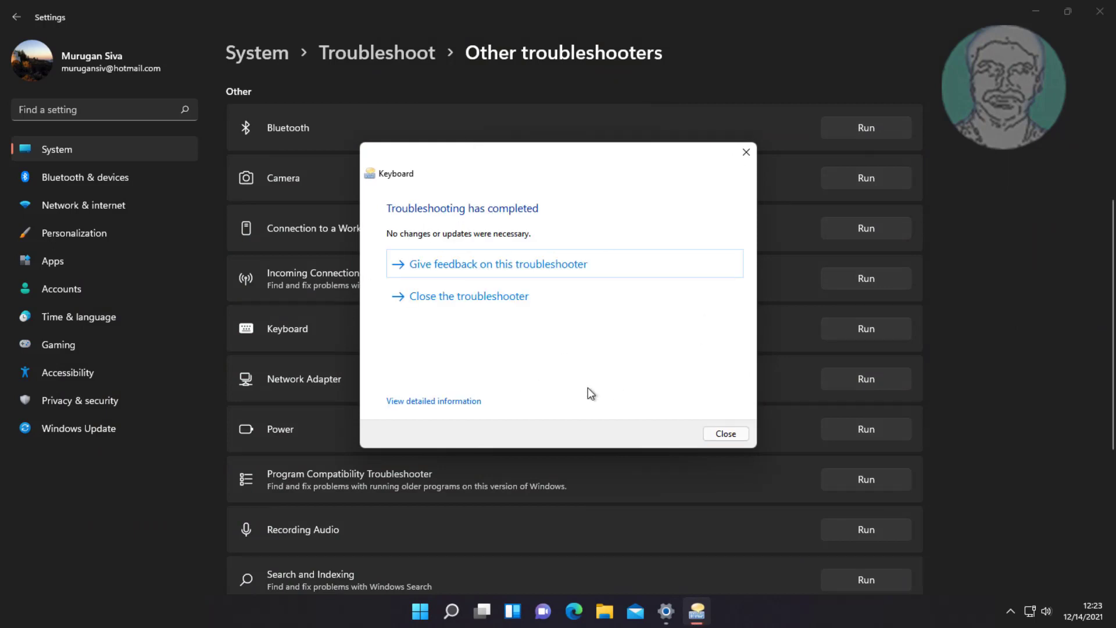
left_click(736, 439)
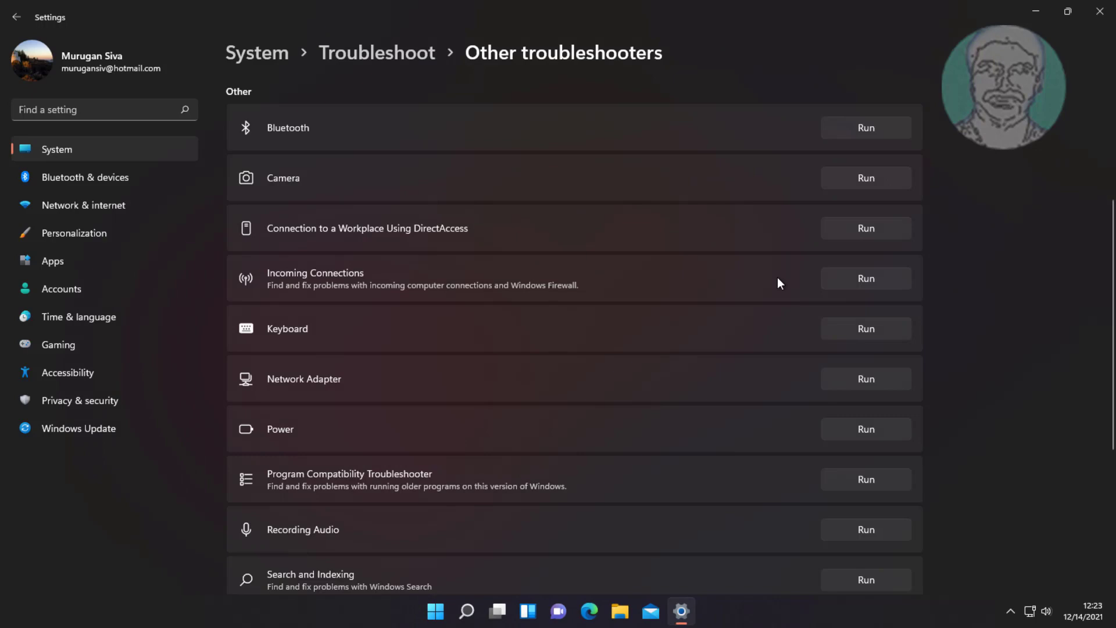
Step: Switch off the Sticky keys and Filter keys toggles under Accessibility > Keyboard, then close Settings
left_click(1103, 15)
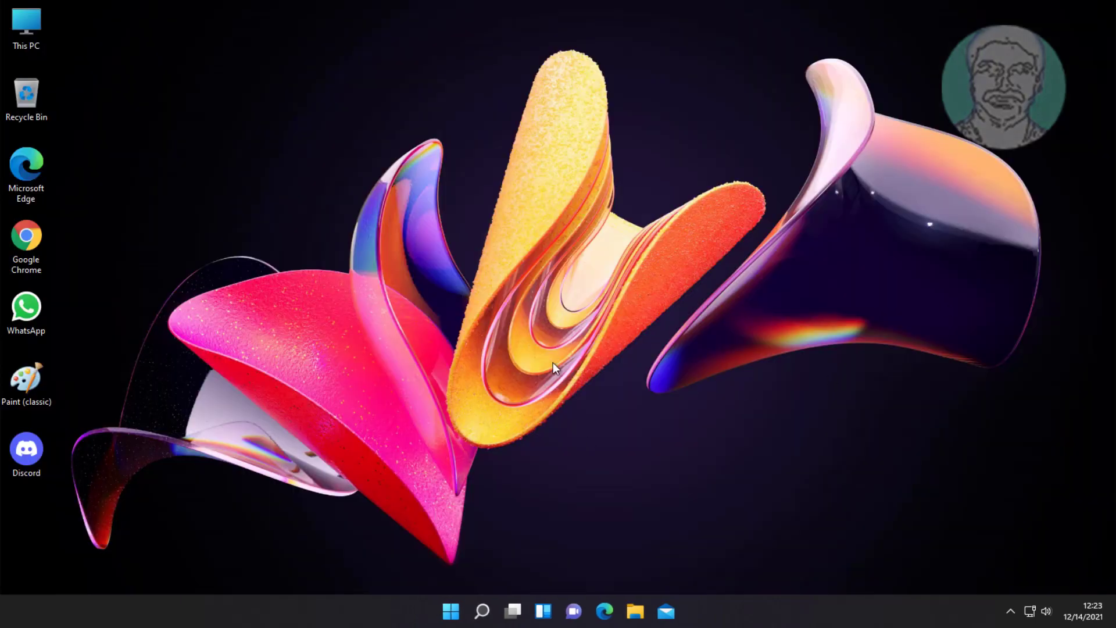
left_click(453, 621)
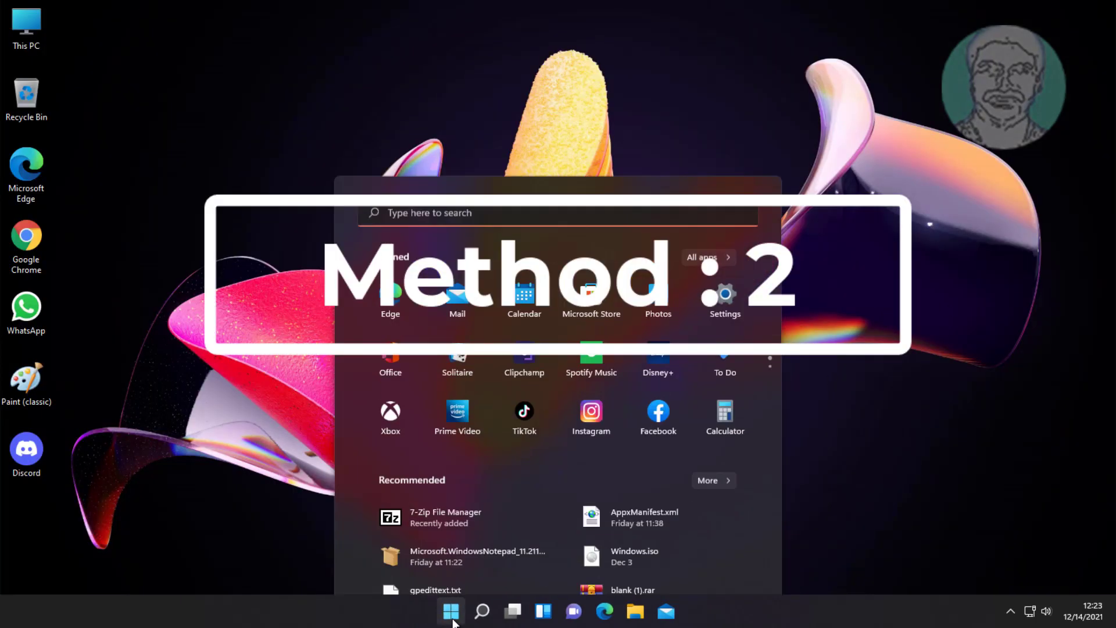
left_click(724, 199)
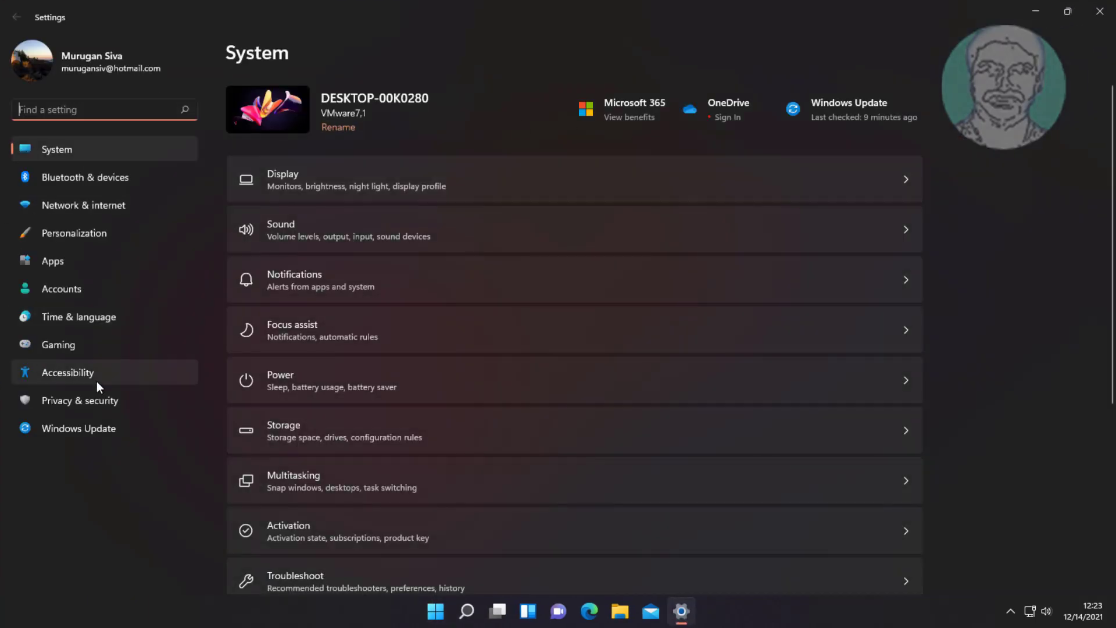
left_click(96, 380)
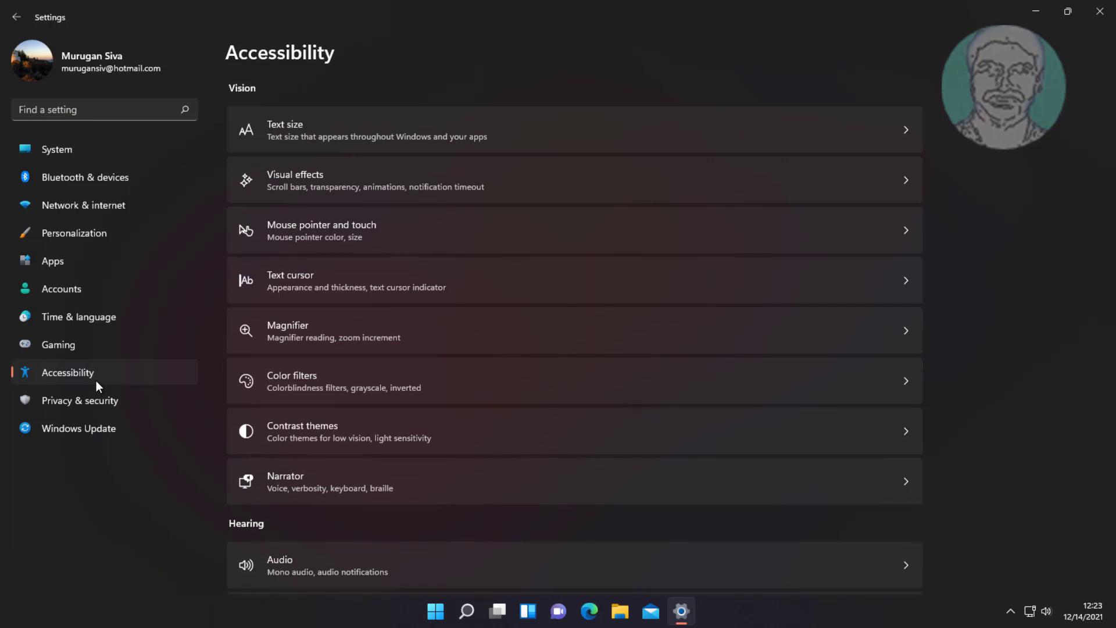
scroll(430, 395, "down", 4)
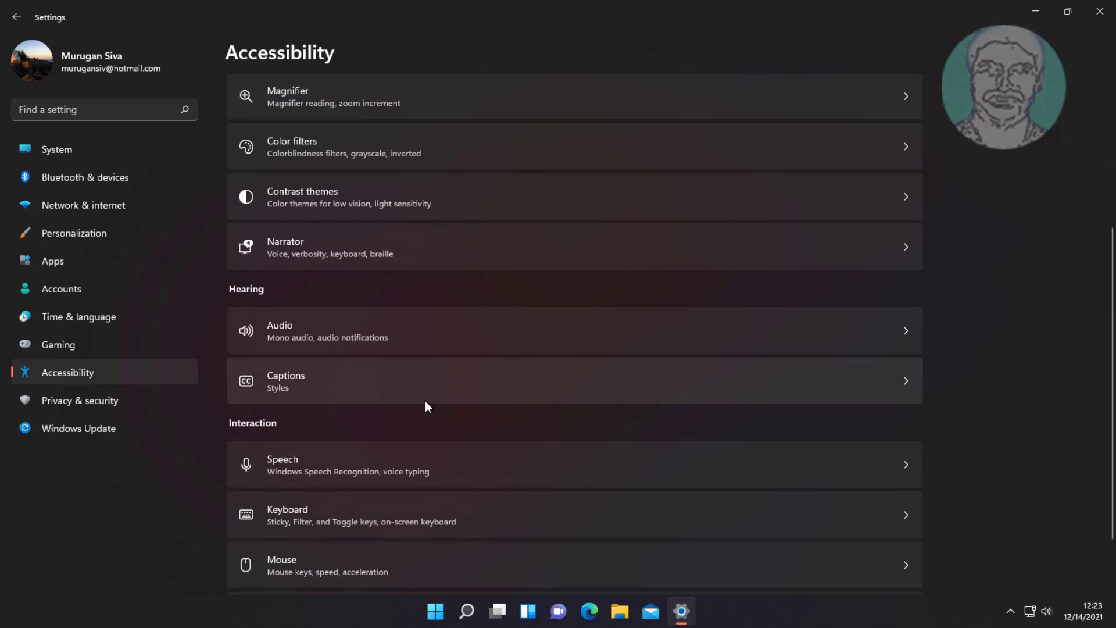
scroll(426, 405, "down", 1)
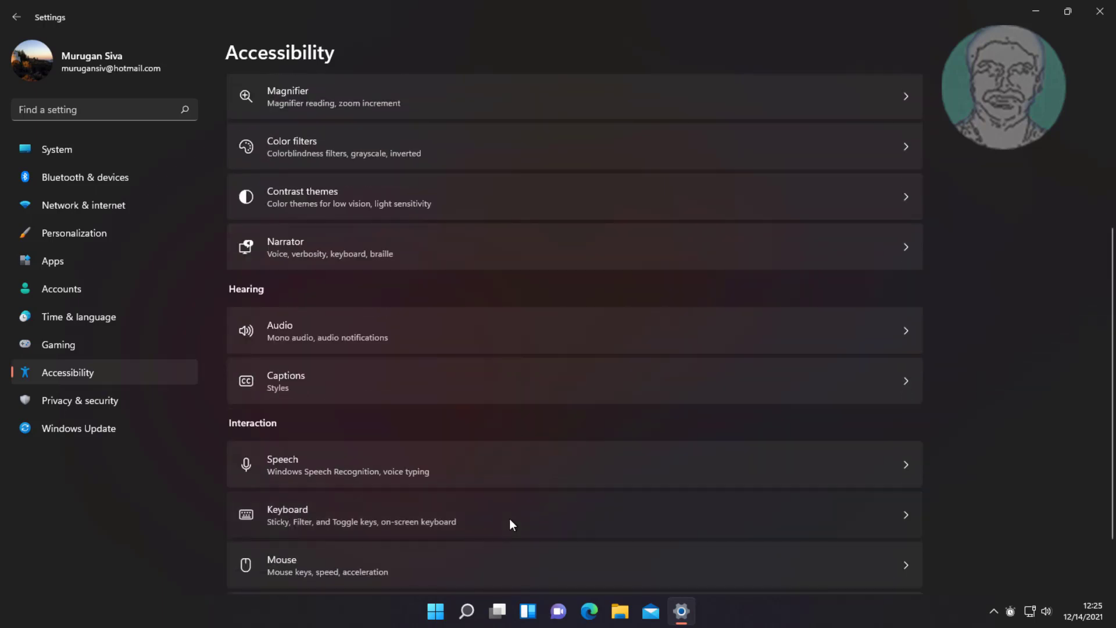
left_click(510, 519)
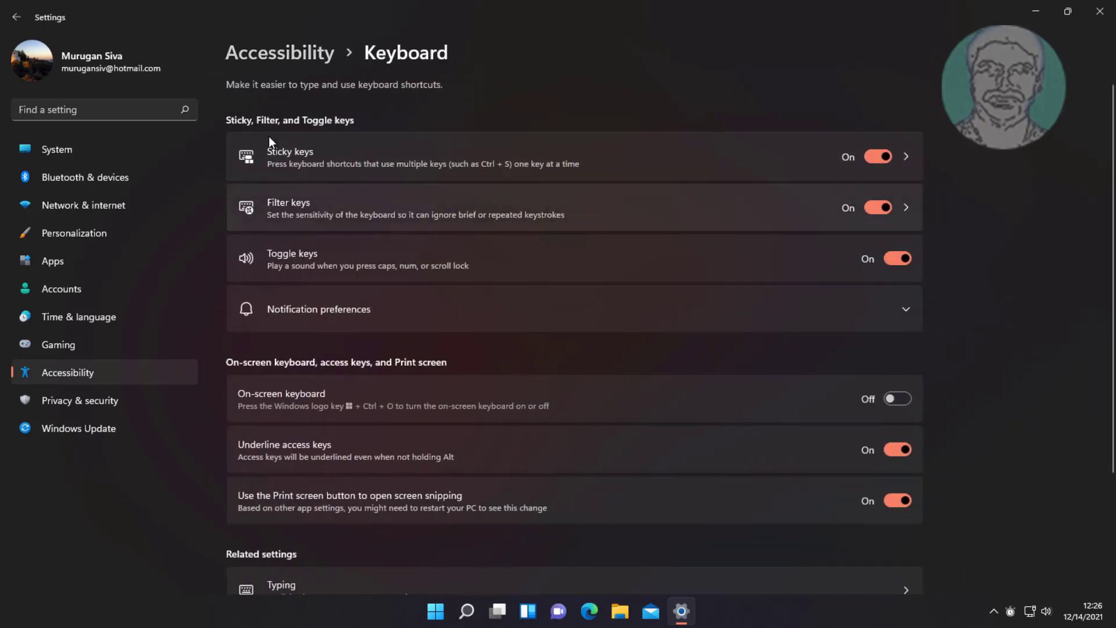
left_click(872, 156)
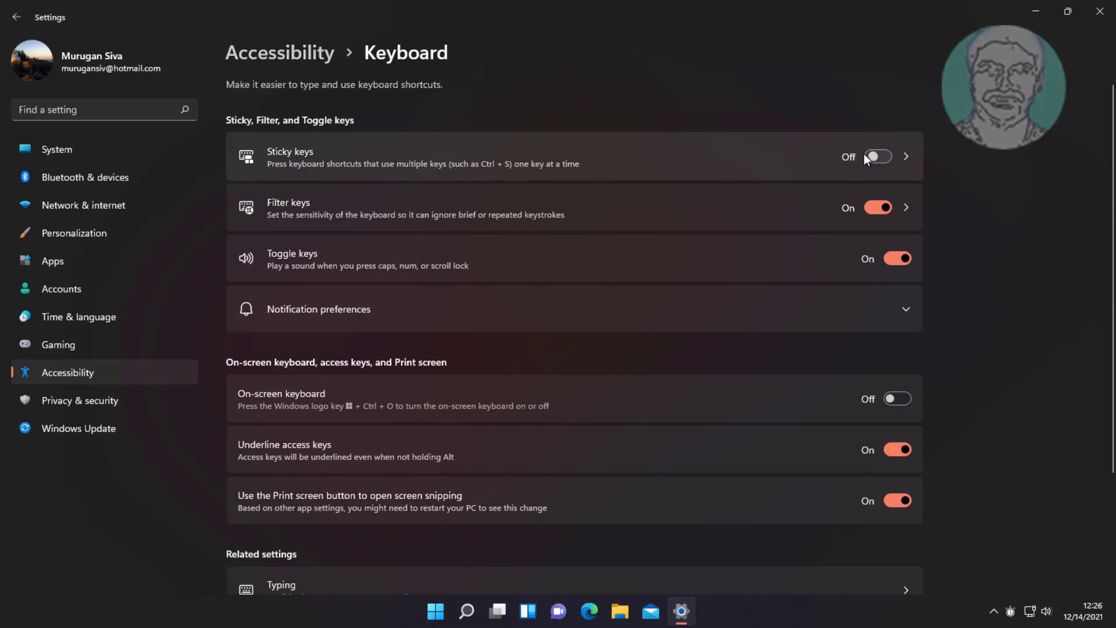
left_click(866, 208)
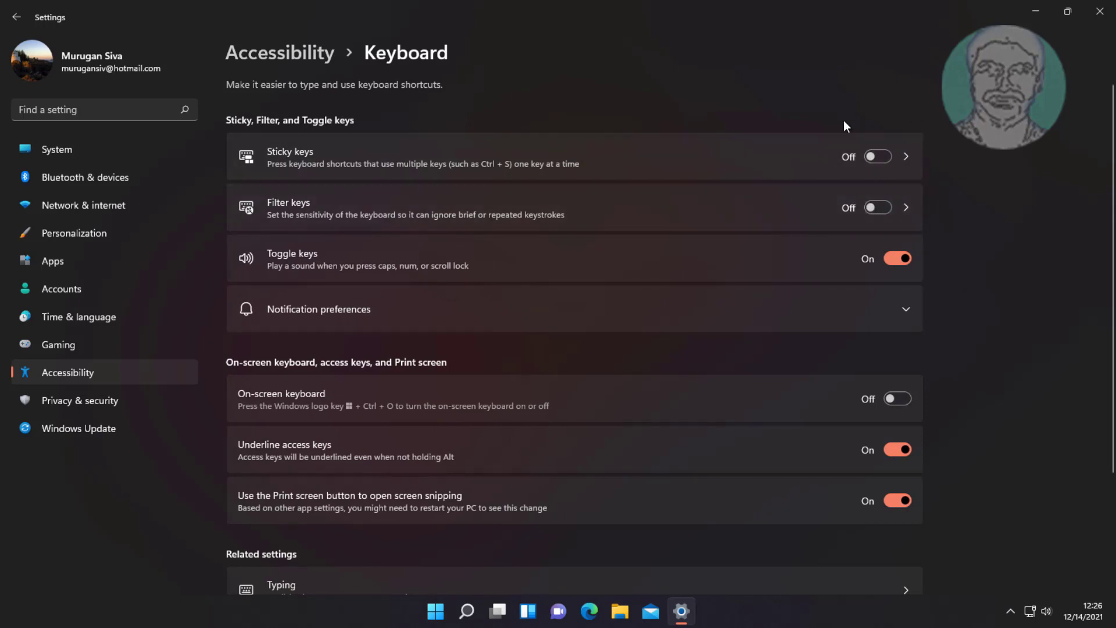
left_click(1101, 12)
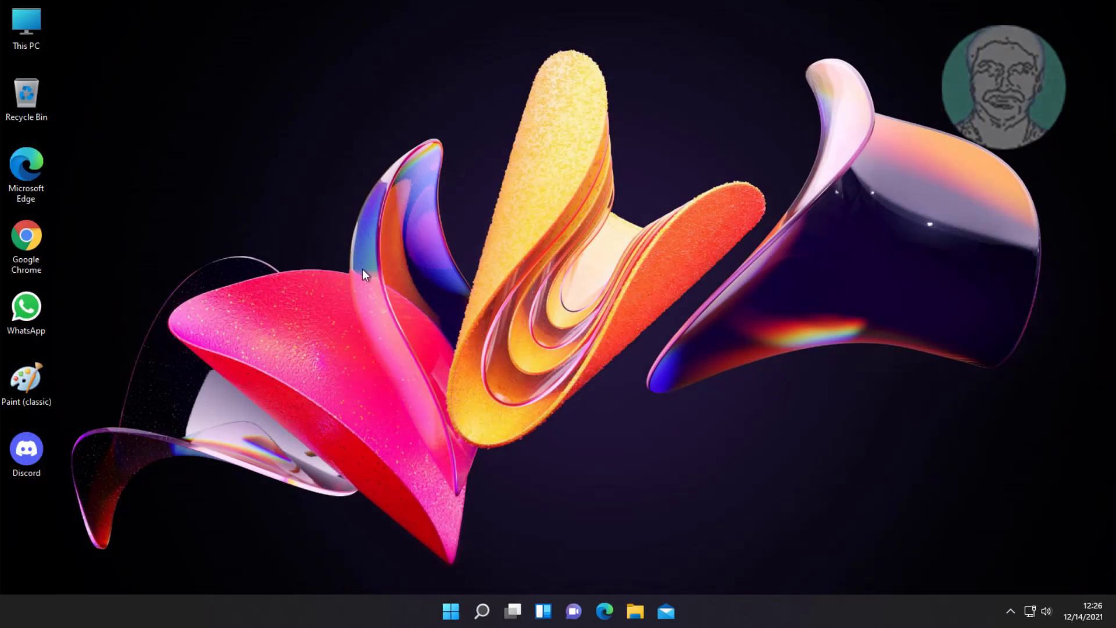
Step: Search 'control pane' to open Control Panel and go to its Ease of Access Center
left_click(482, 610)
type("c")
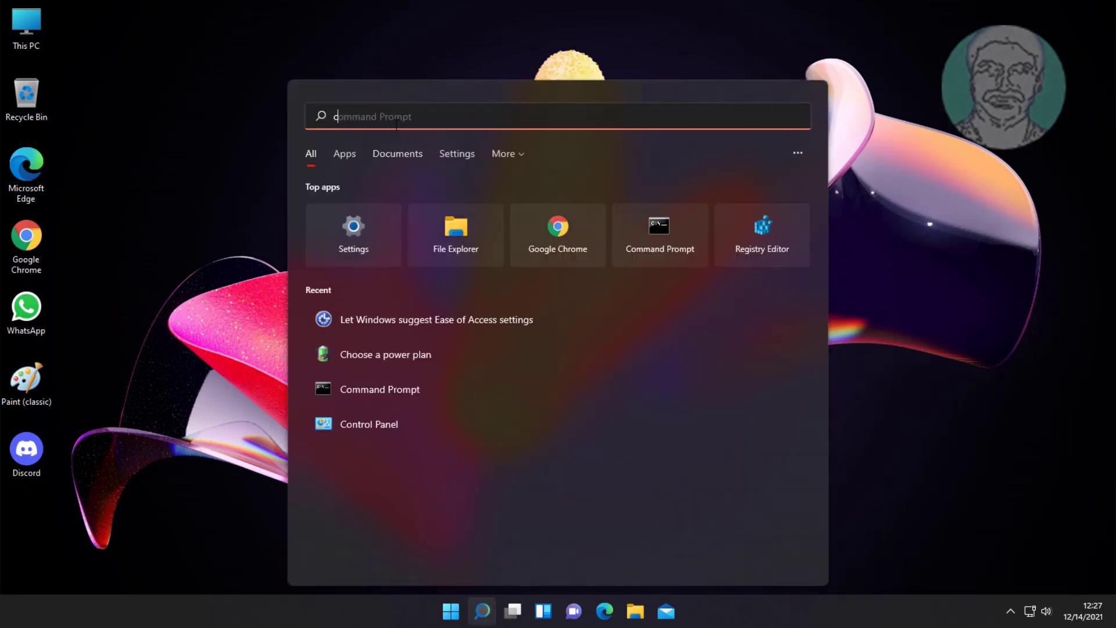
type("ontrol panel")
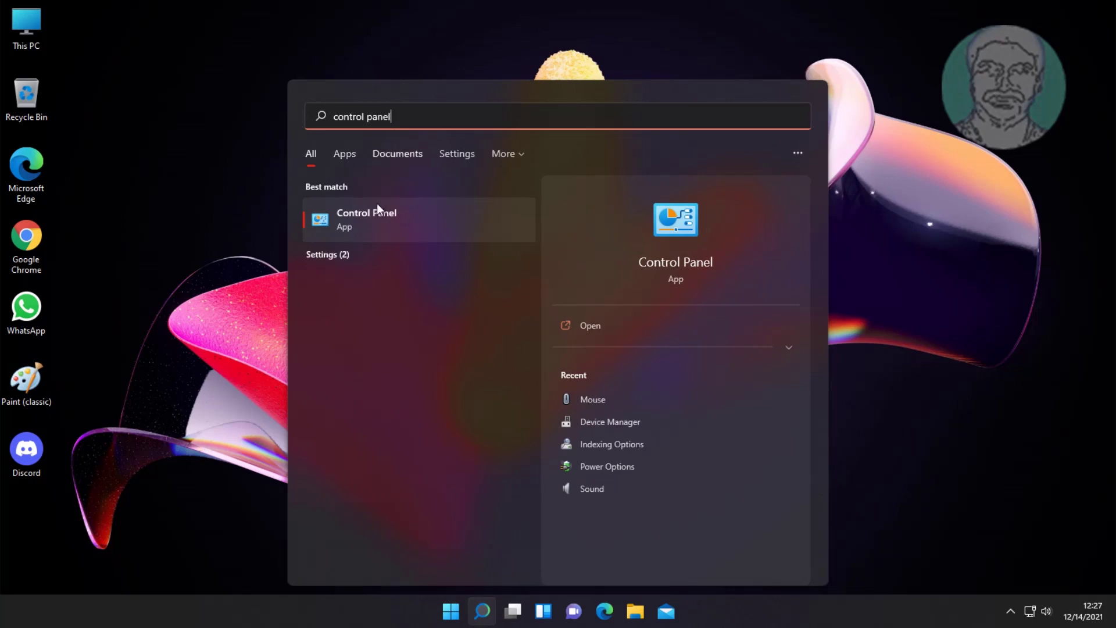
left_click(381, 205)
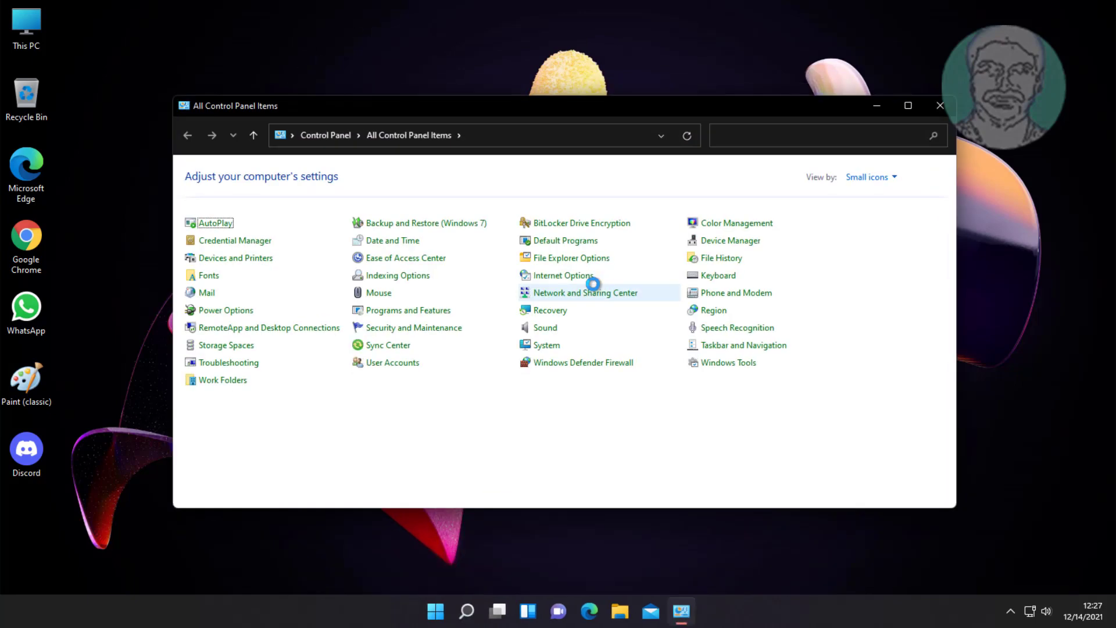
key("e")
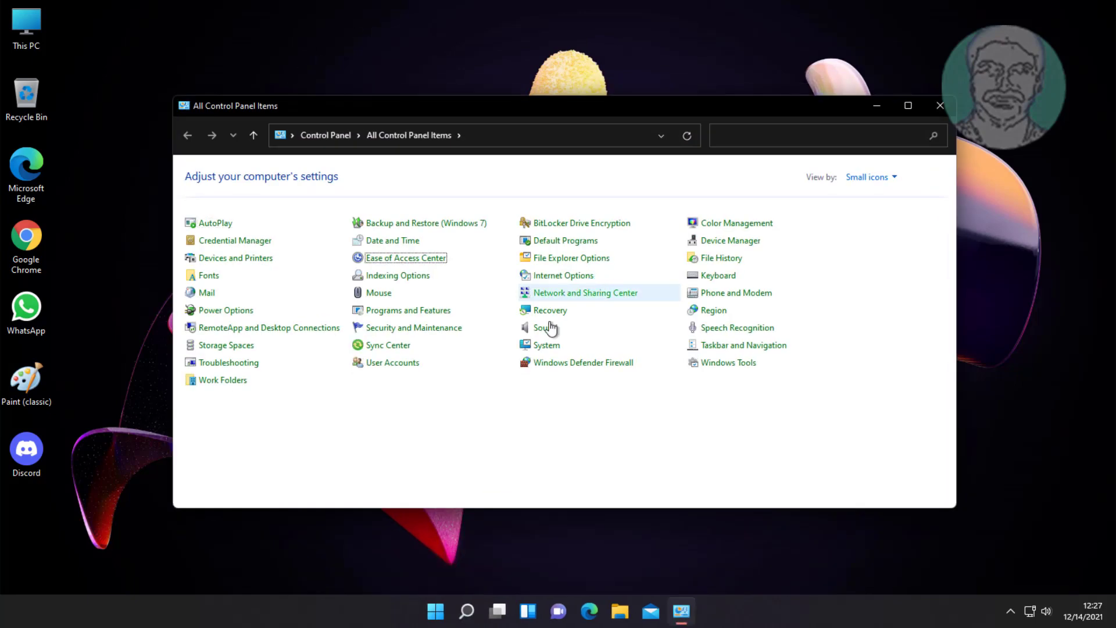
left_click(417, 265)
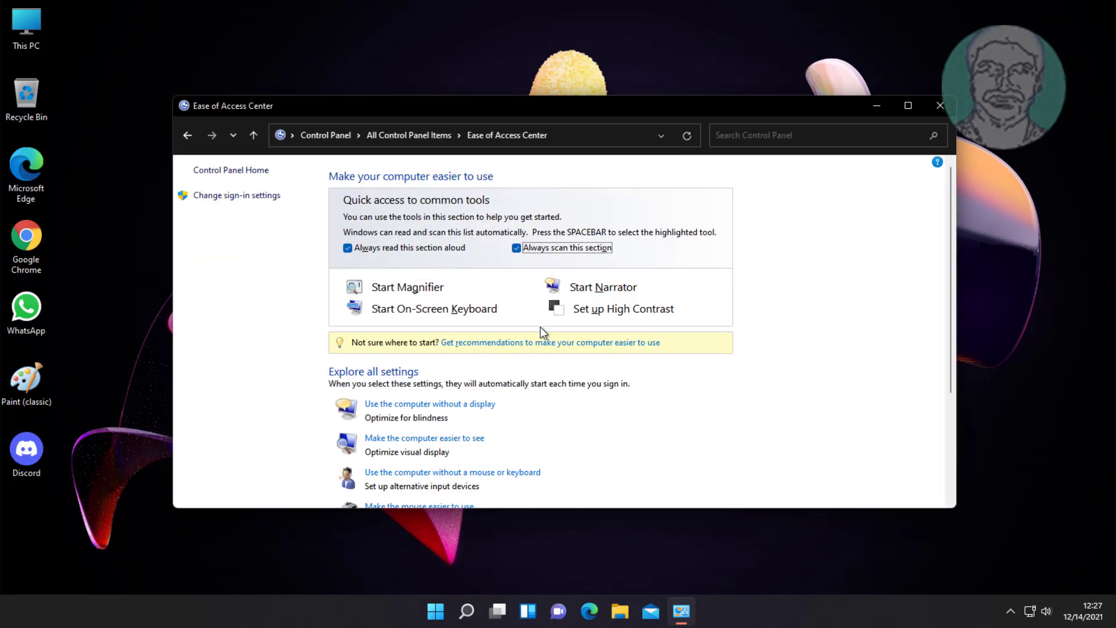
scroll(637, 401, "down", 3)
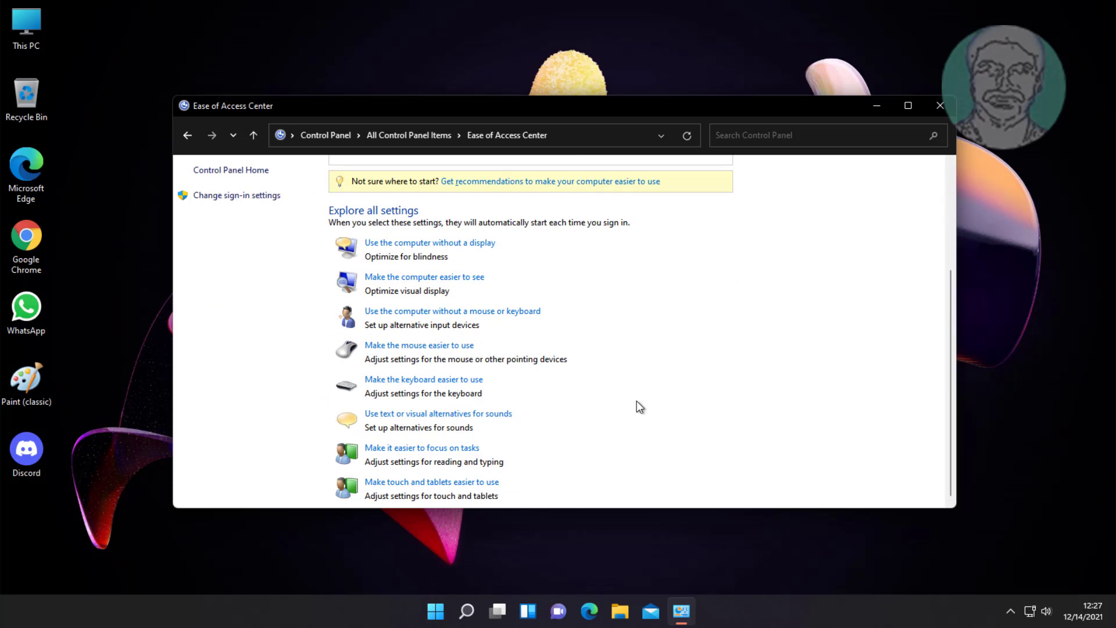
Step: In Make the keyboard easier to use, turn off Mouse, Sticky, Toggle (with its NUM LOCK shortcut) and Filter Keys
left_click(436, 379)
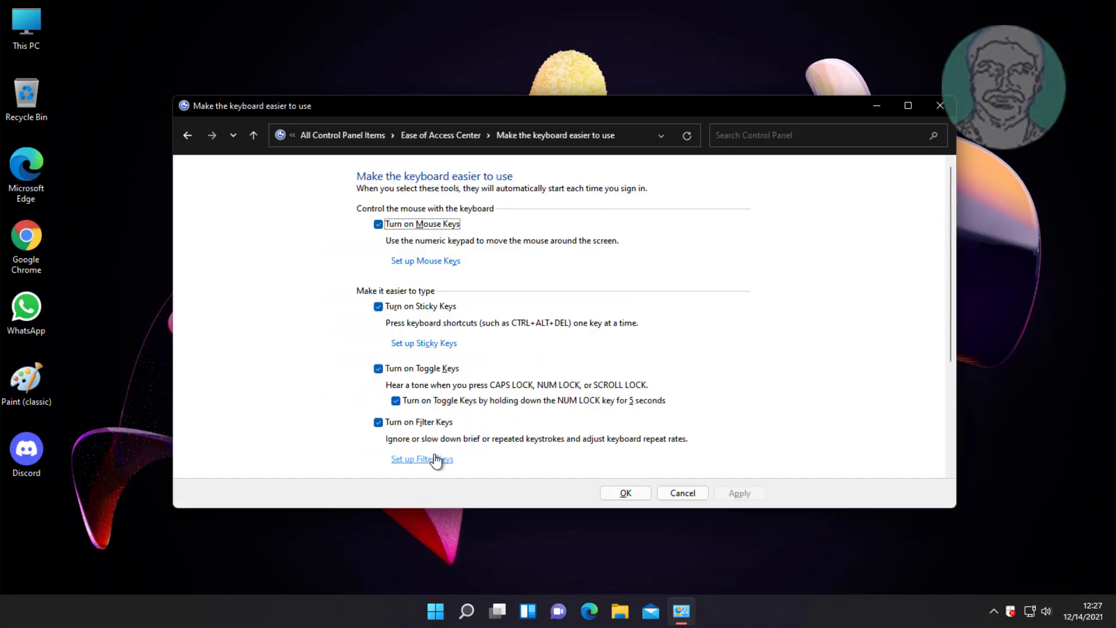
left_click(378, 226)
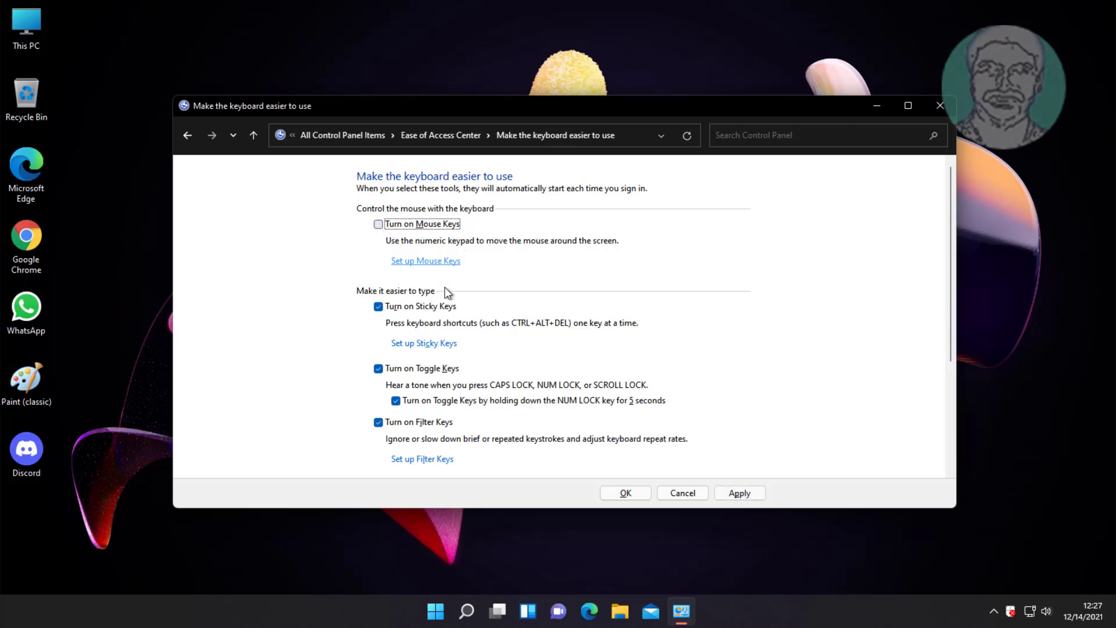
left_click(379, 307)
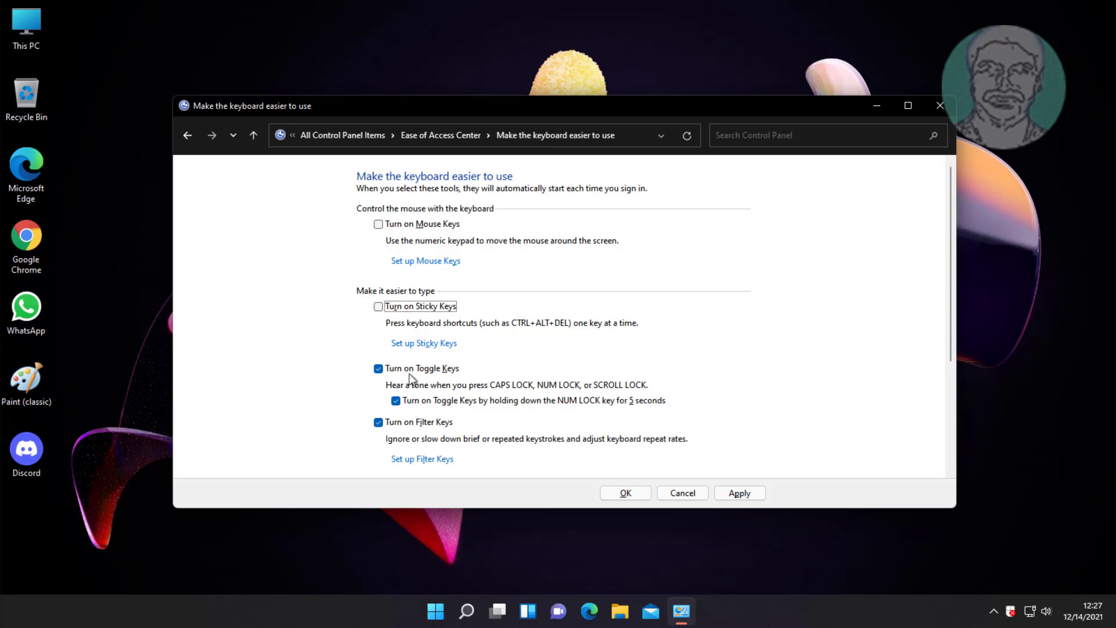
left_click(379, 369)
left_click(406, 402)
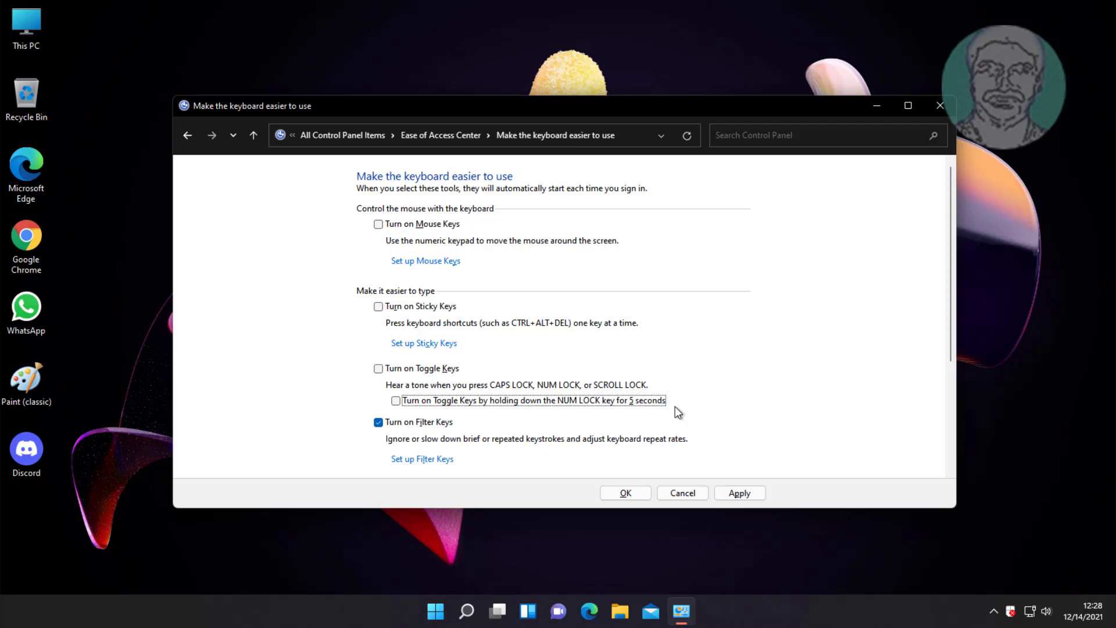
scroll(675, 407, "down", 2)
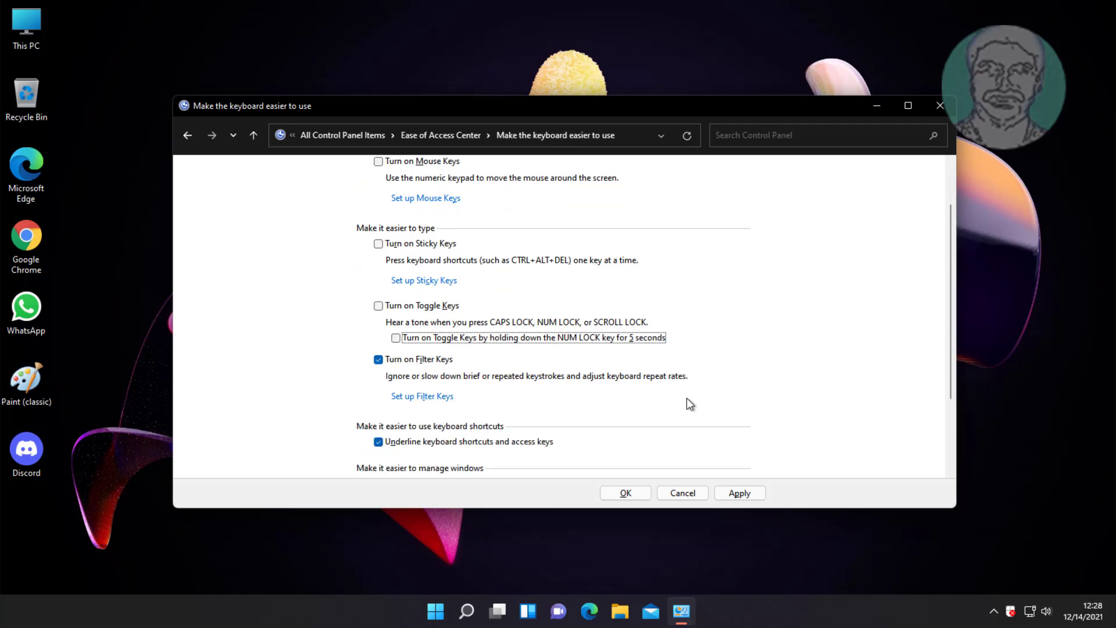
left_click(379, 360)
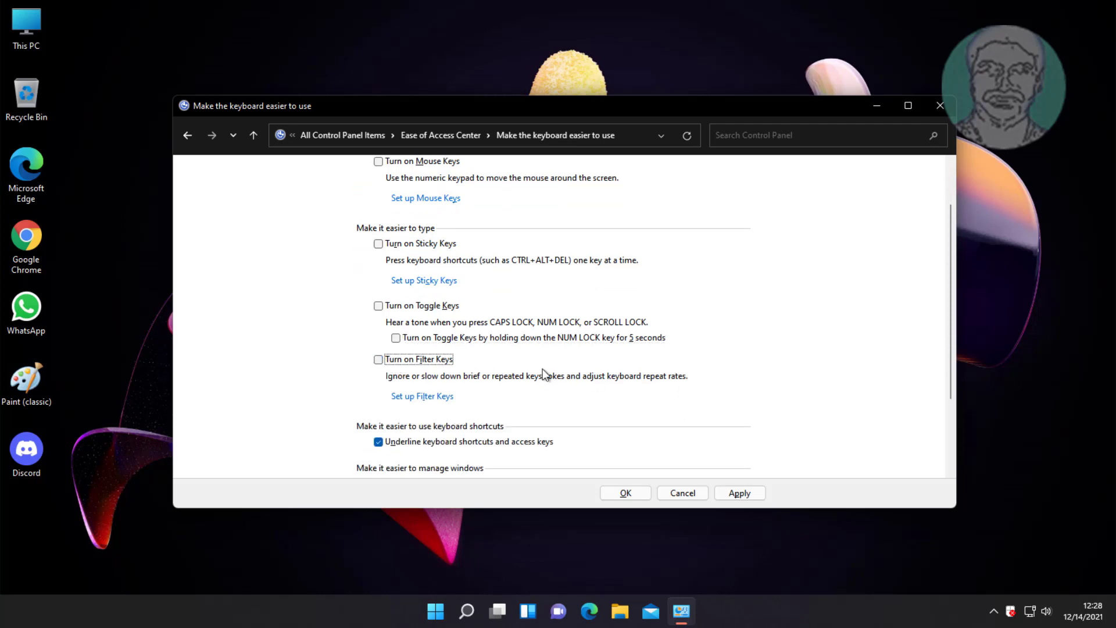
Step: Turn off shortcut underlining and the prevent-window-arranging option, apply with OK, and close Ease of Access Center
scroll(642, 414, "down", 2)
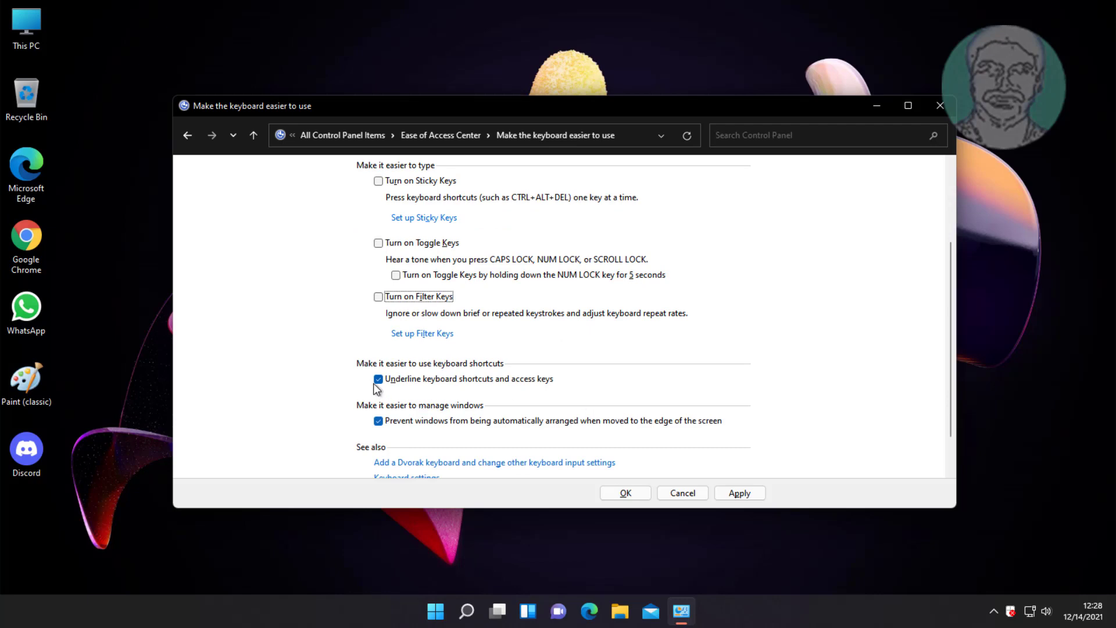
left_click(377, 379)
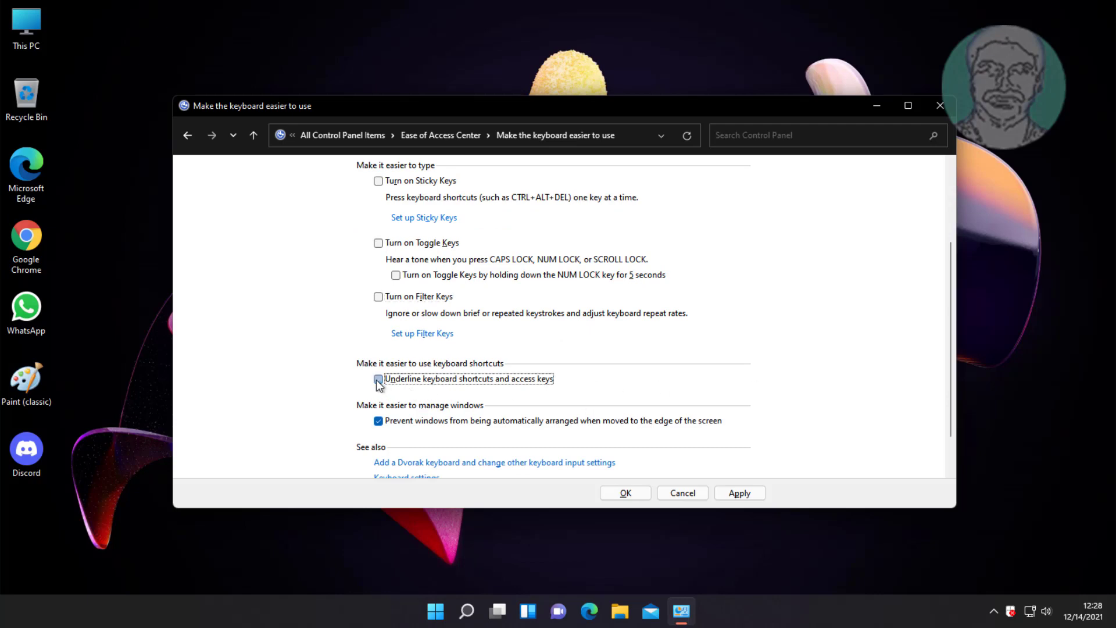
scroll(522, 383, "down", 1)
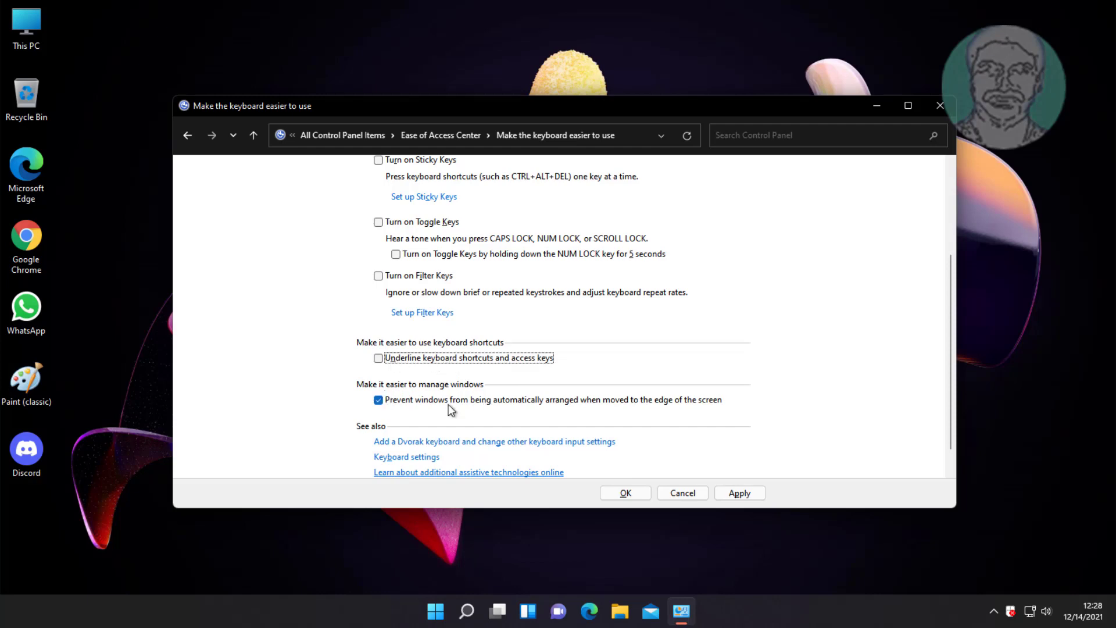
left_click(380, 400)
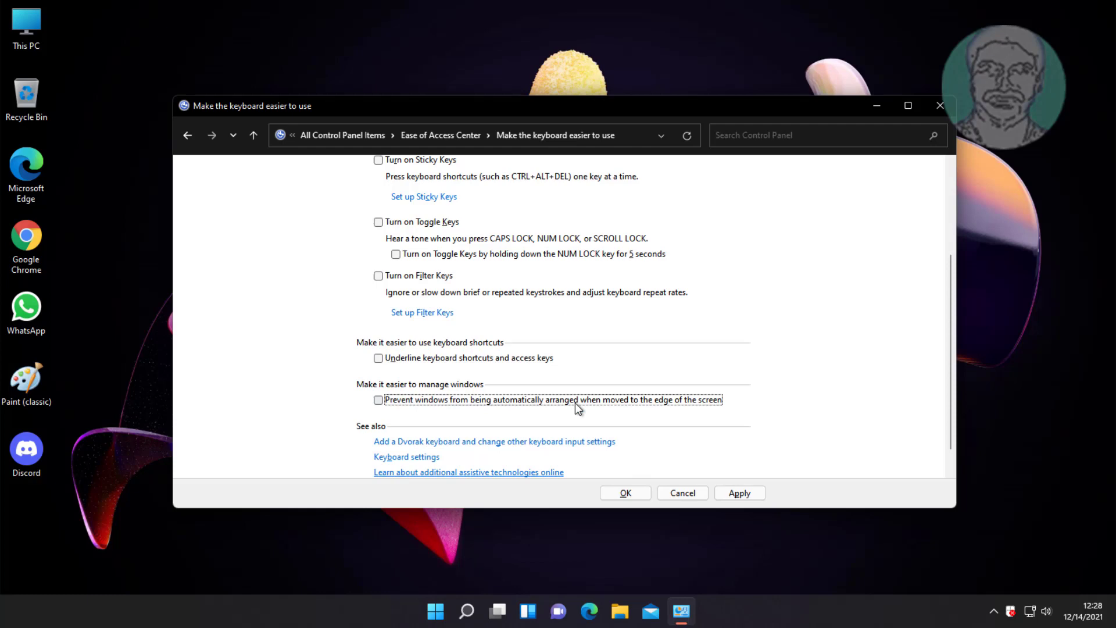
scroll(649, 421, "down", 1)
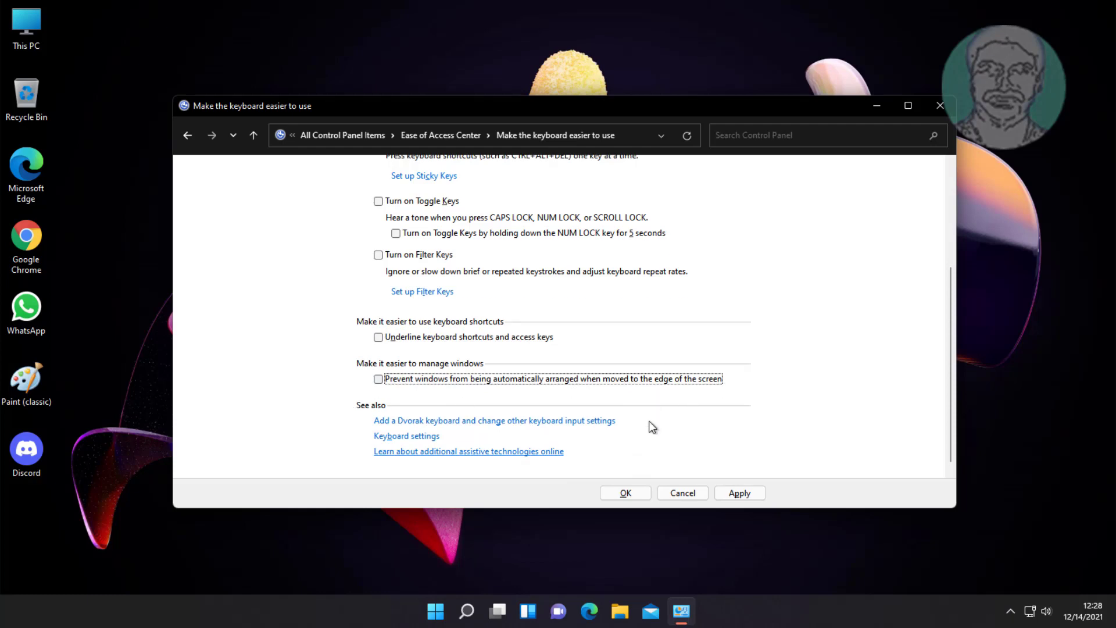
left_click(741, 495)
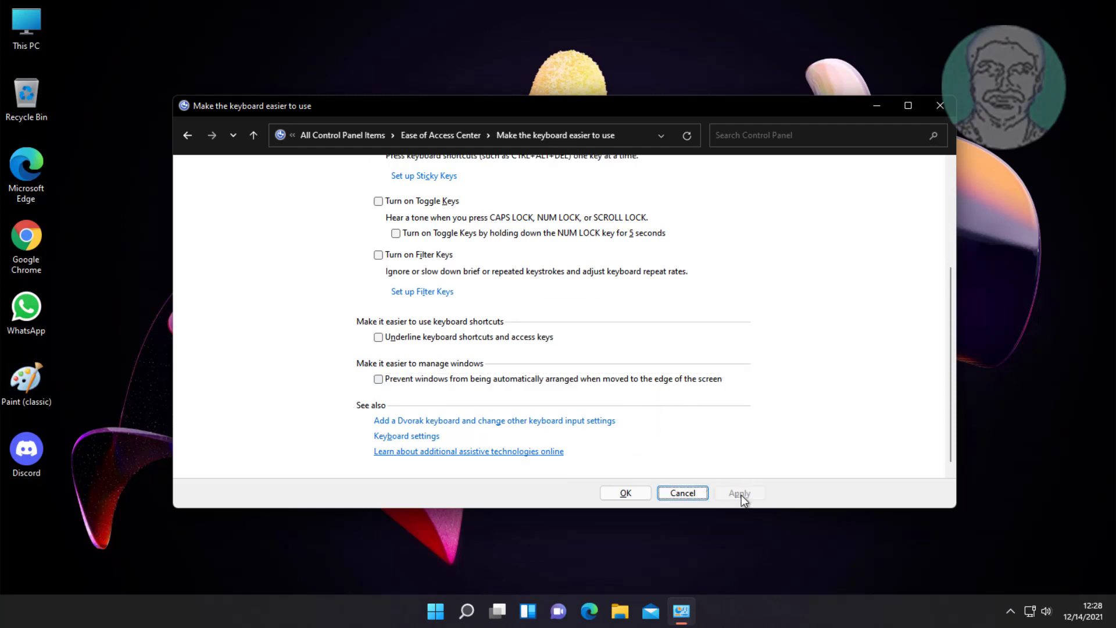
left_click(637, 493)
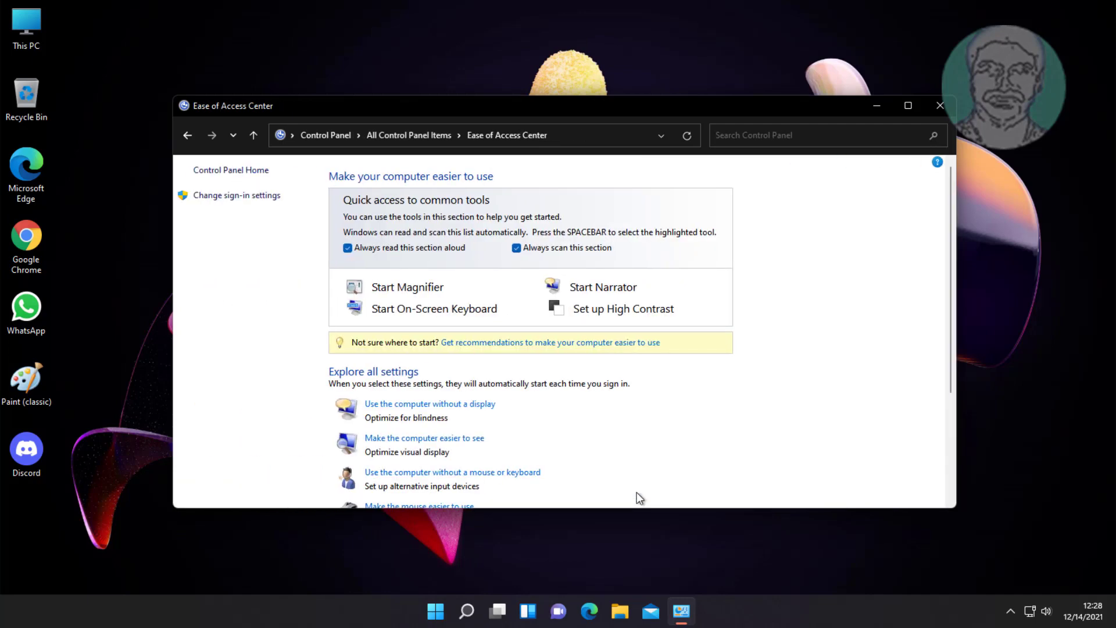
left_click(936, 104)
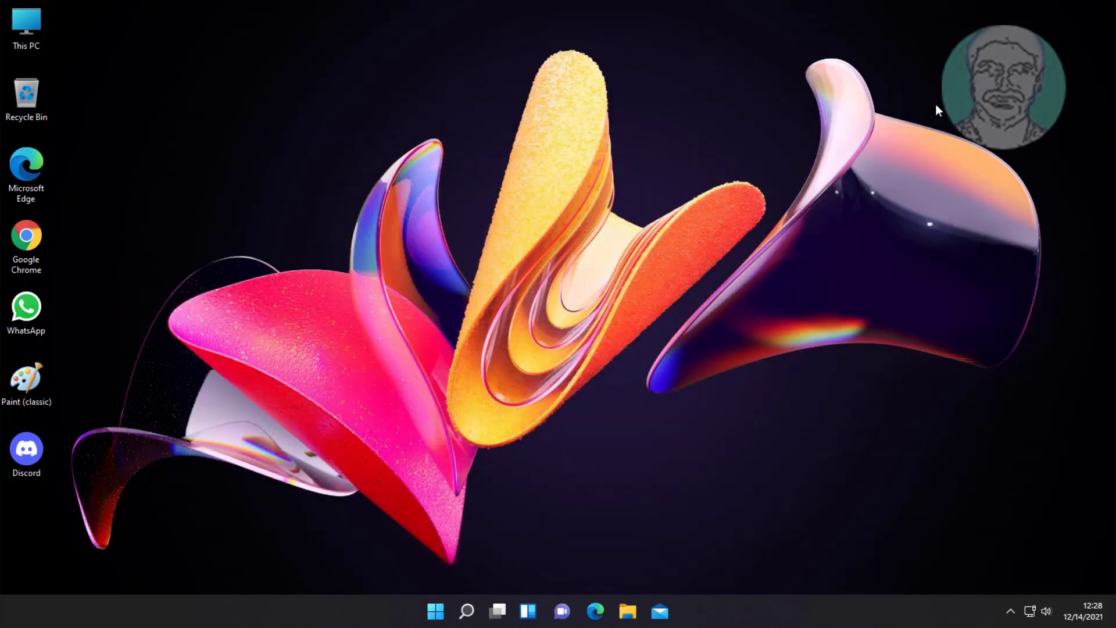
Step: Search 'device manager' and open Device Manager from the results
left_click(474, 619)
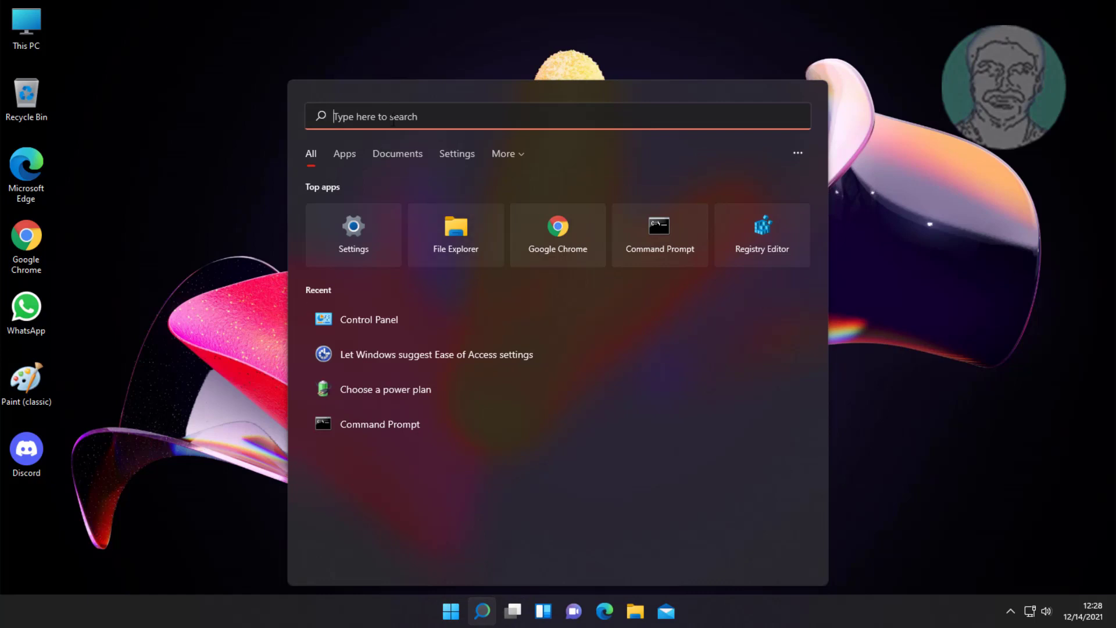
type("dev")
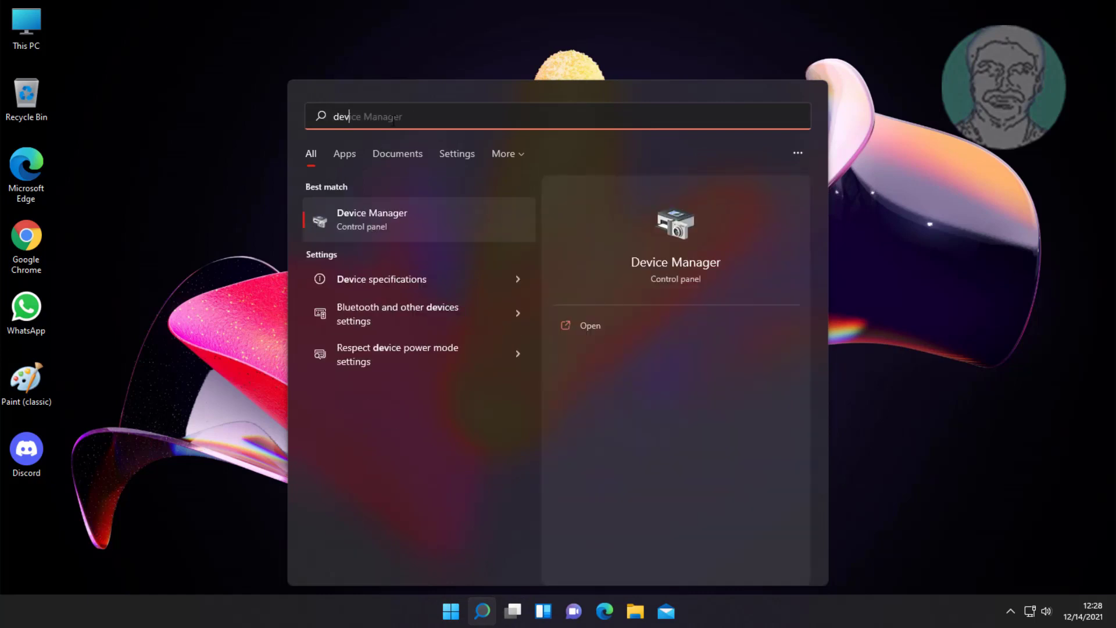
type("ice manager")
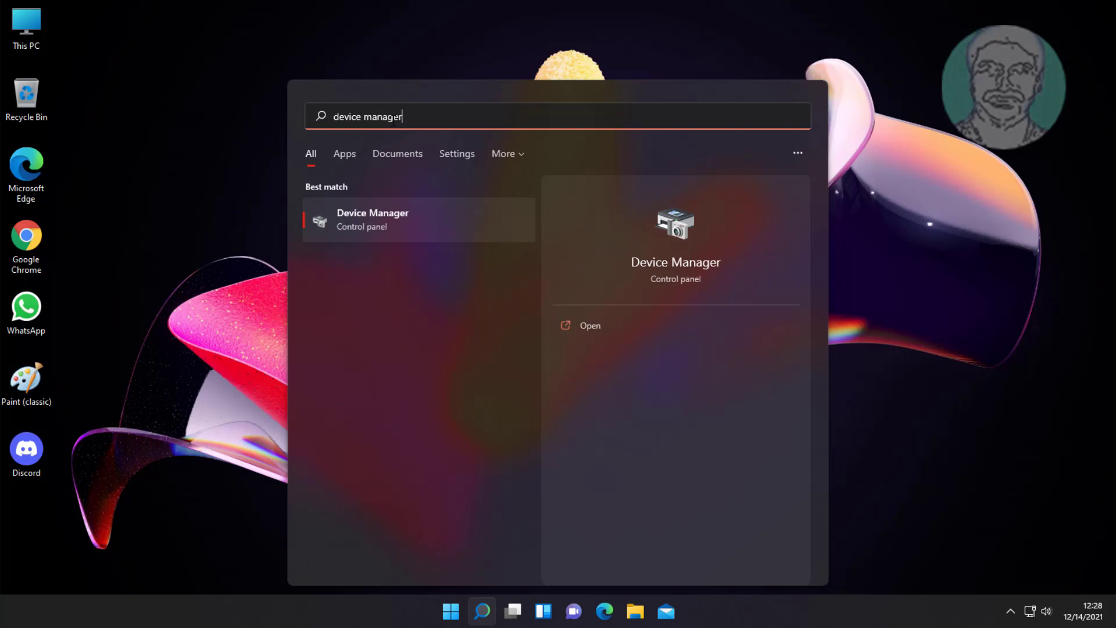
left_click(386, 226)
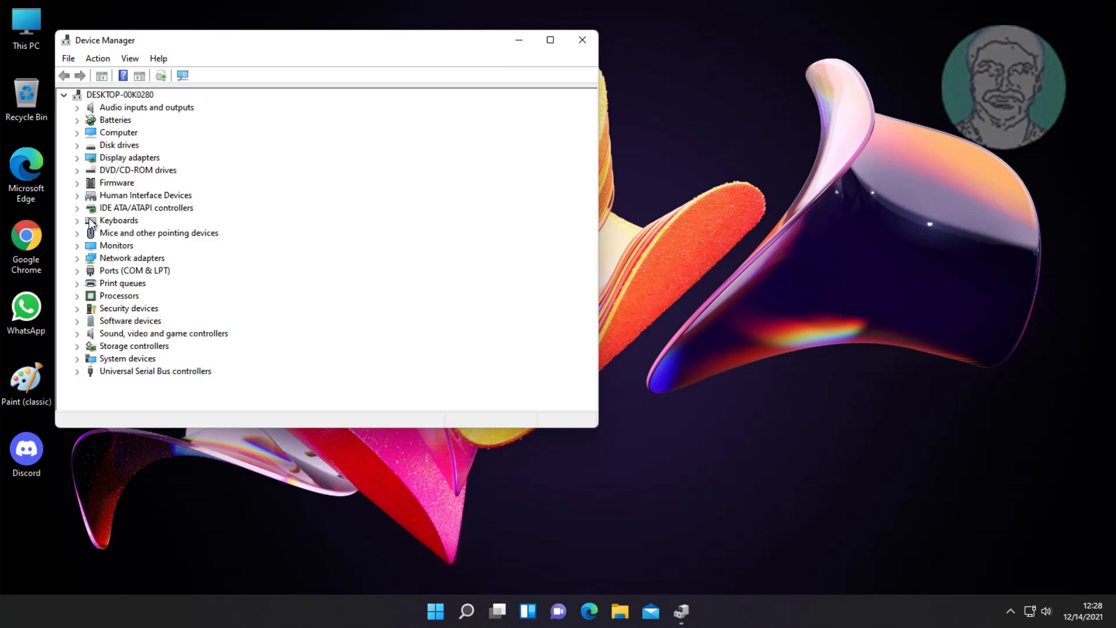
Step: Expand Keyboards and run Update driver > Search automatically on the Standard PS/2 Keyboard
left_click(119, 221)
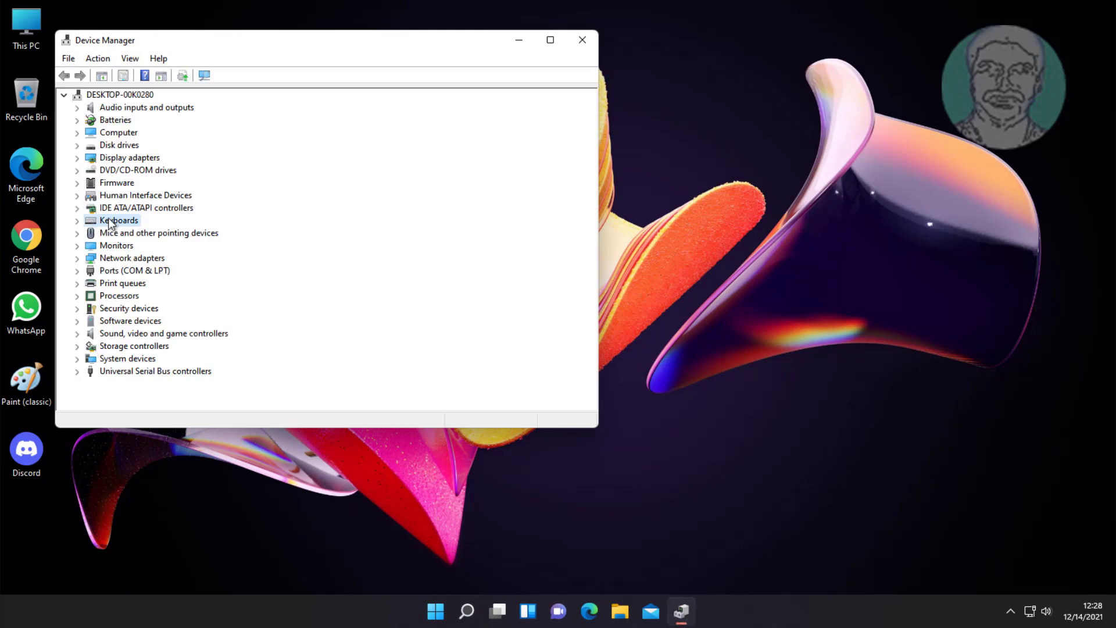
left_click(76, 221)
left_click(150, 234)
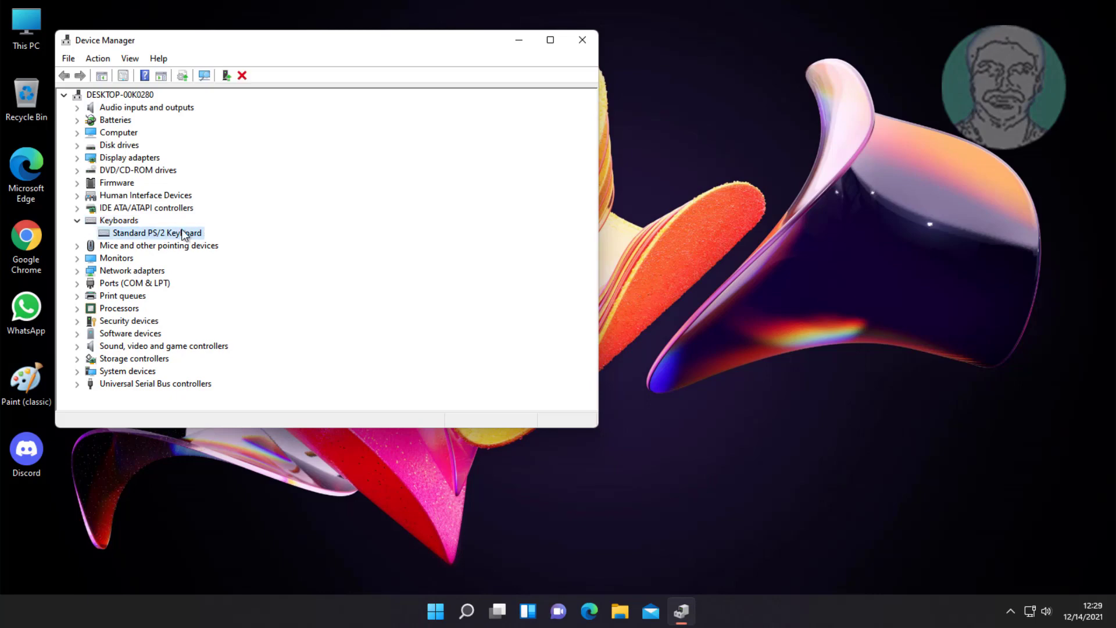
right_click(187, 234)
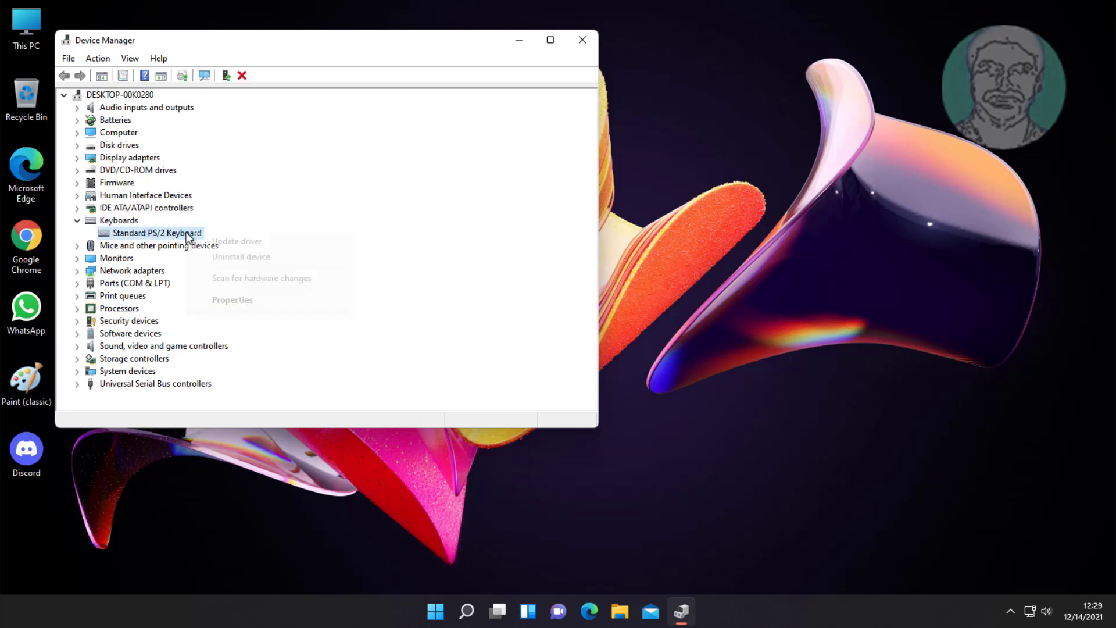
left_click(248, 242)
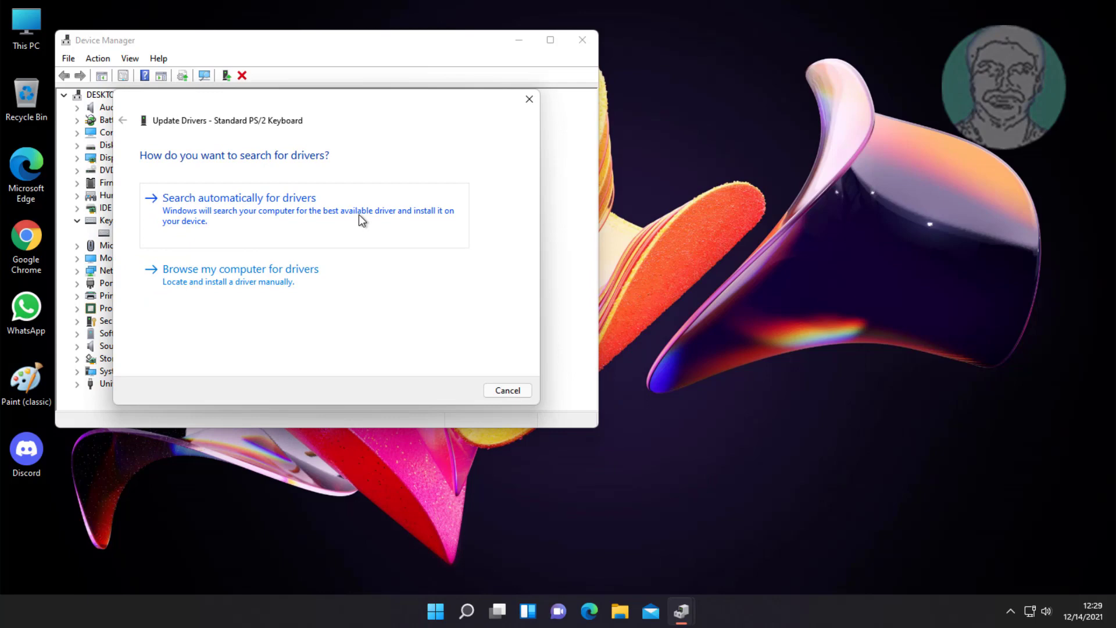
left_click(302, 229)
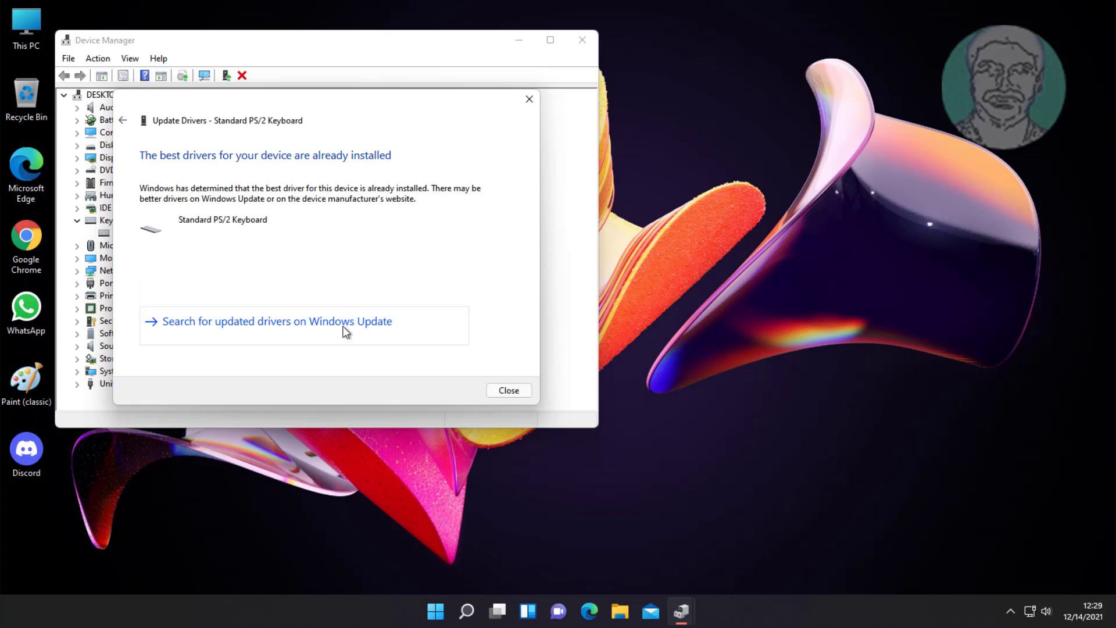
Step: Check Windows Update for newer drivers, find it up to date, and close Settings
left_click(314, 322)
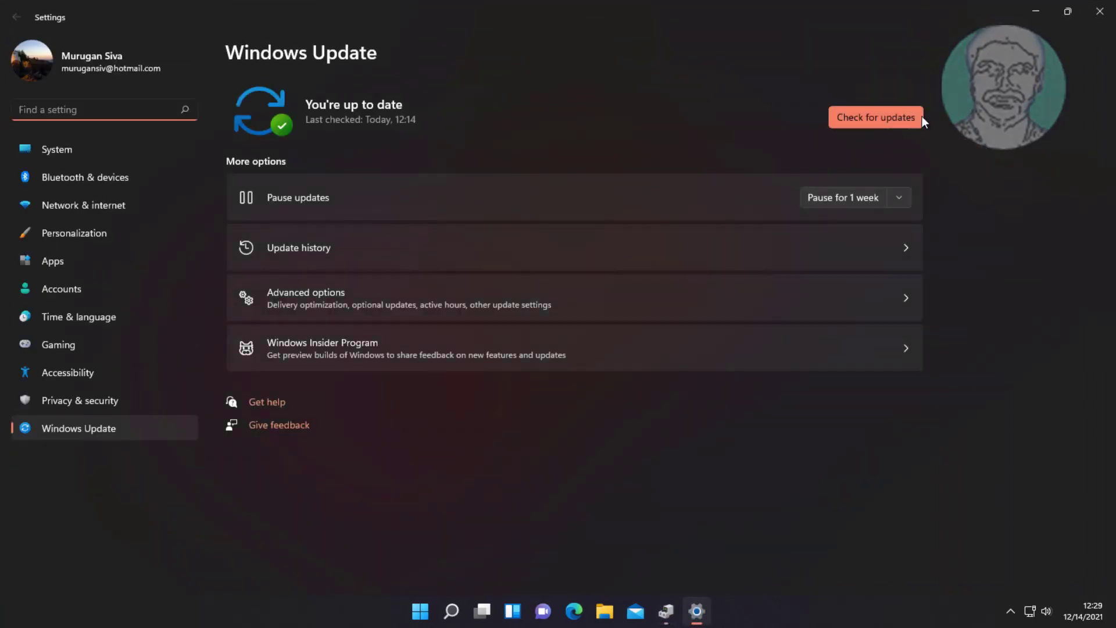
left_click(897, 121)
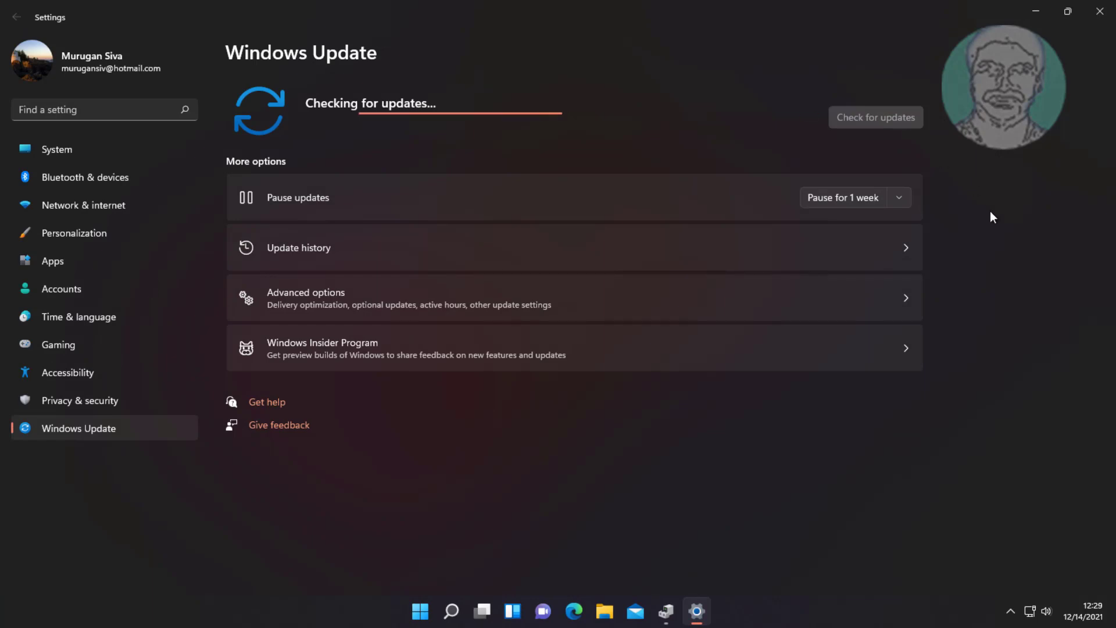
left_click(1103, 12)
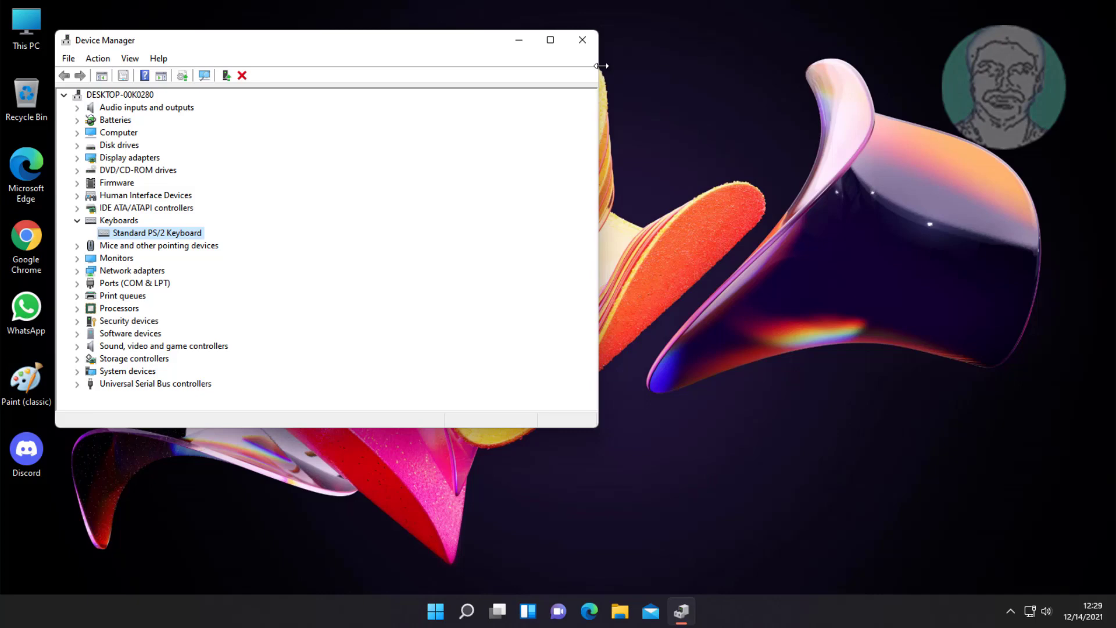
Step: Close Device Manager and type 'device manager' into Windows search
left_click(582, 40)
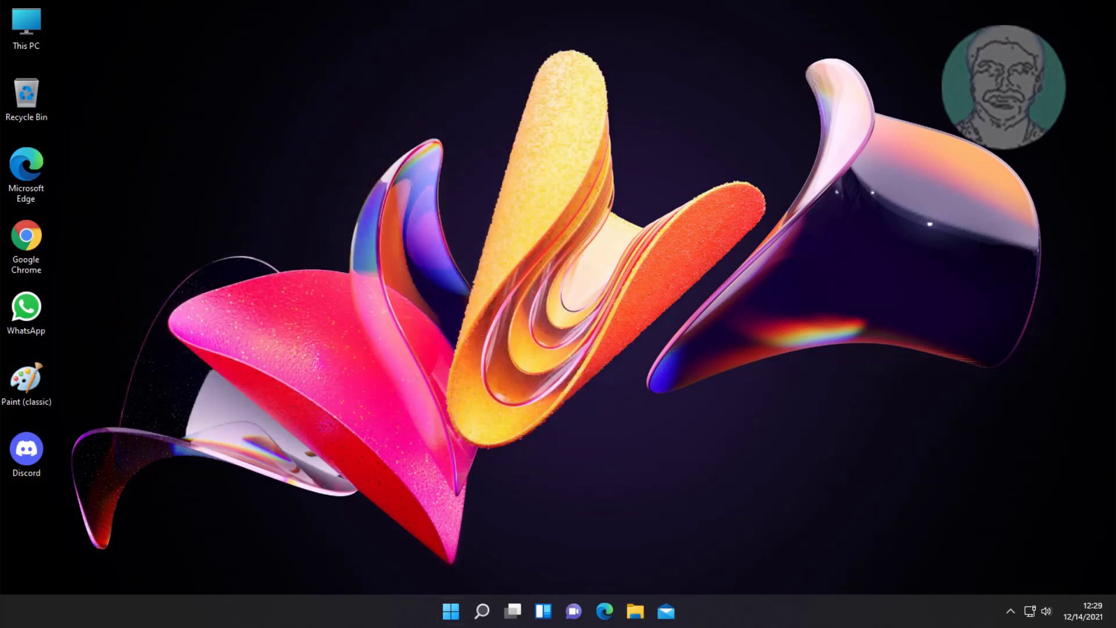
left_click(475, 612)
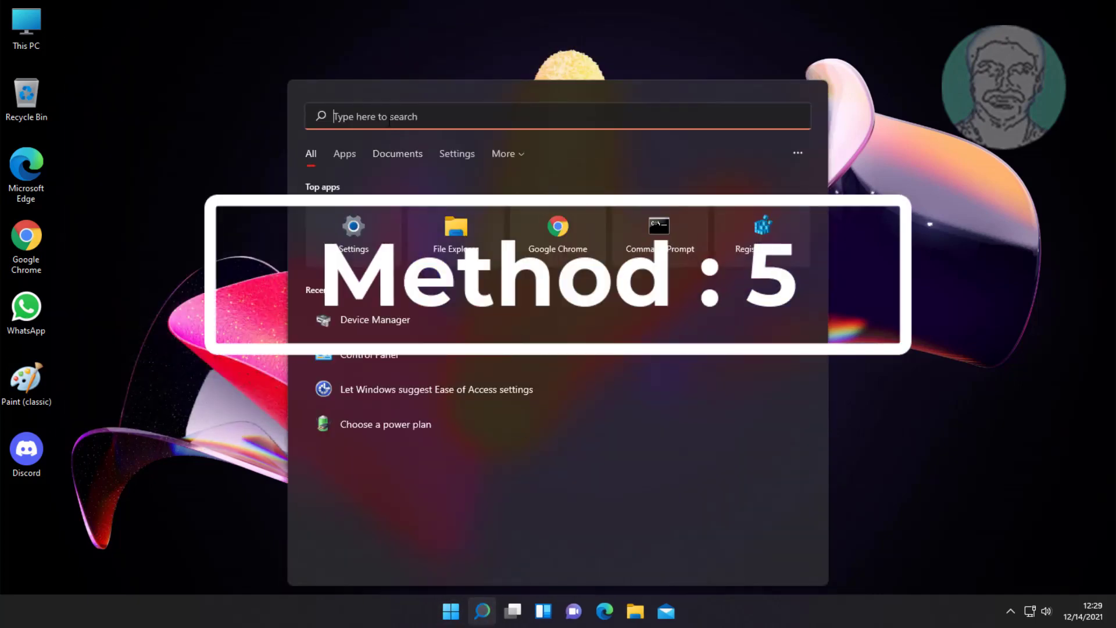
type("device ")
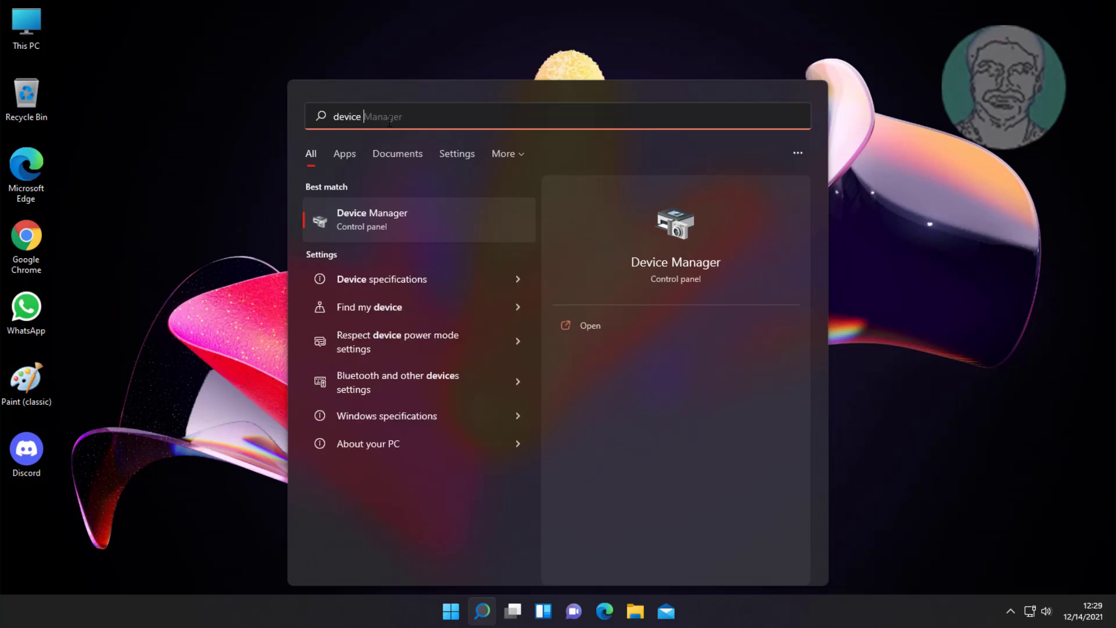
type("manager")
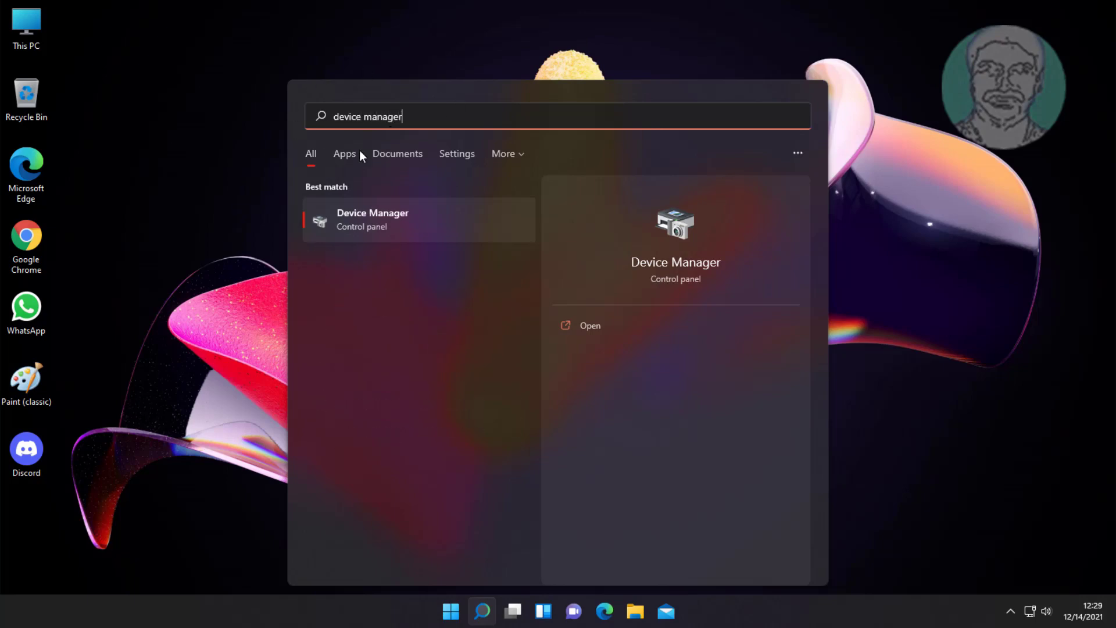
Step: Reinstall the Standard PS/2 Keyboard driver via Update driver > Browse my computer > Let me pick
left_click(381, 219)
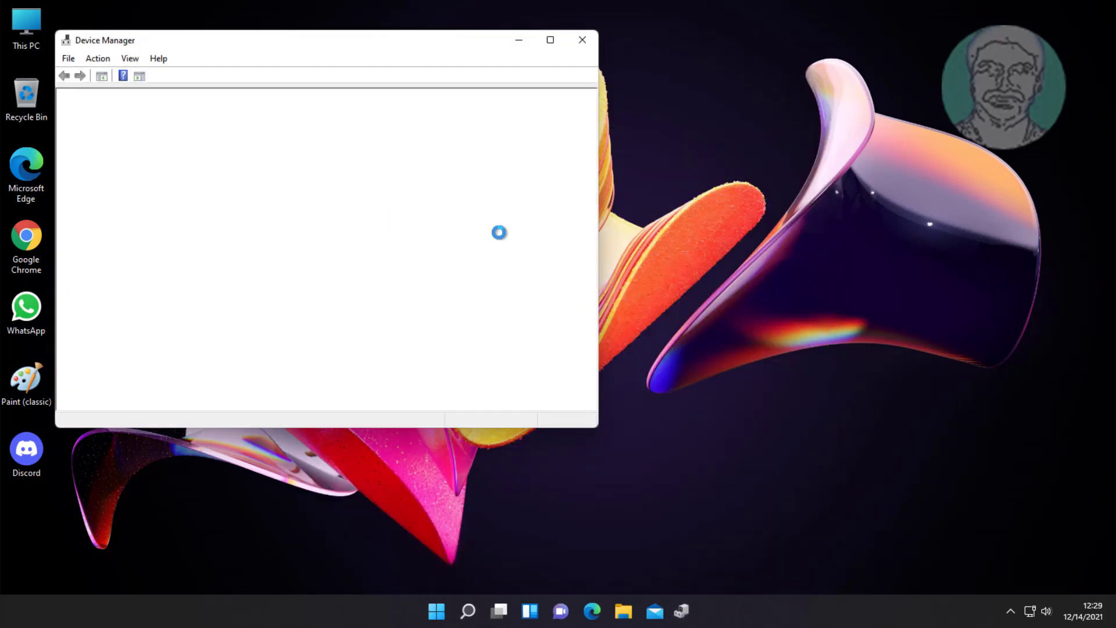
left_click(115, 223)
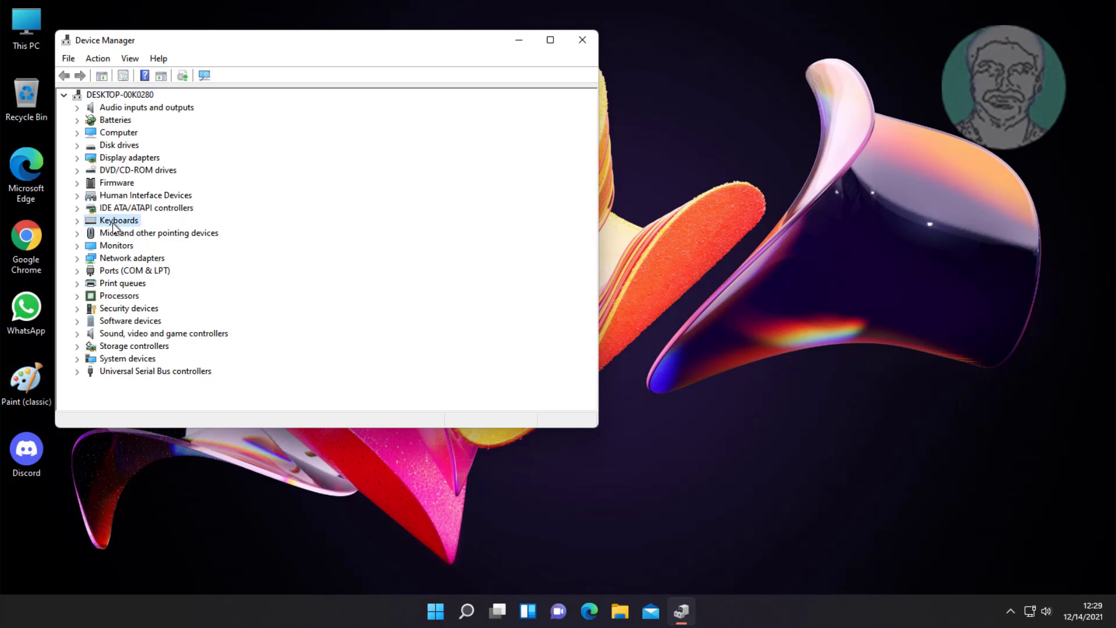
double_click(88, 224)
left_click(175, 234)
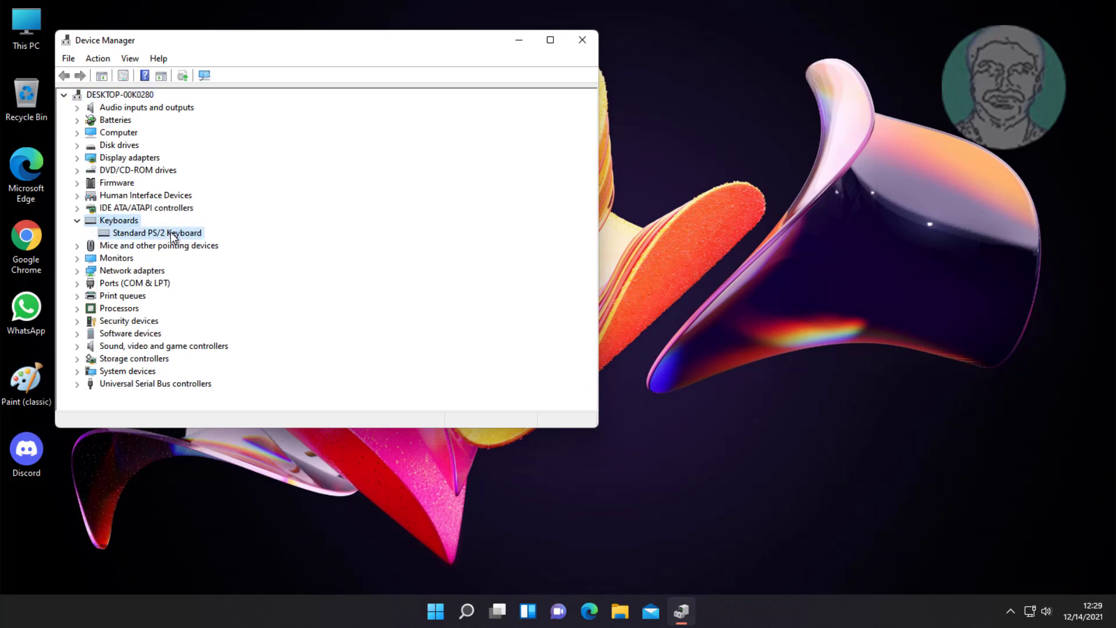
right_click(199, 235)
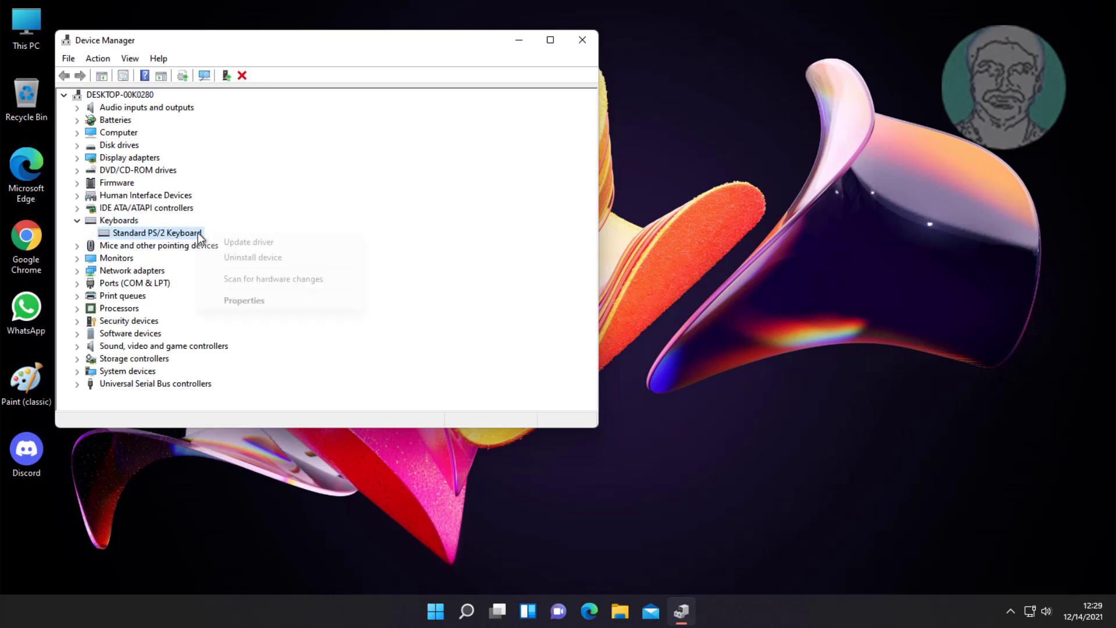
left_click(250, 242)
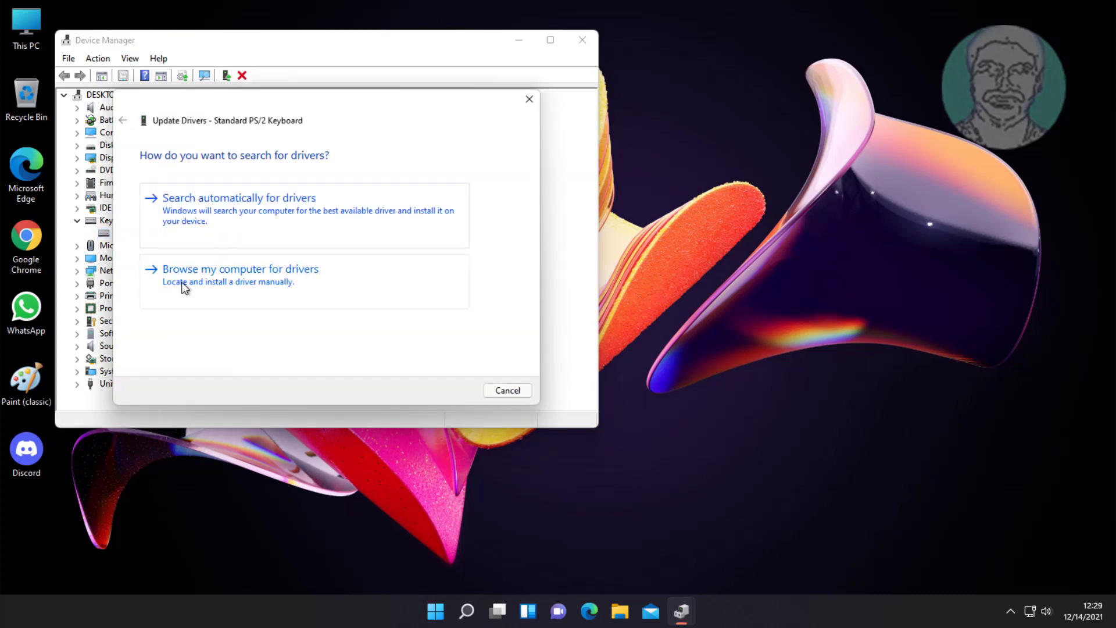
left_click(257, 282)
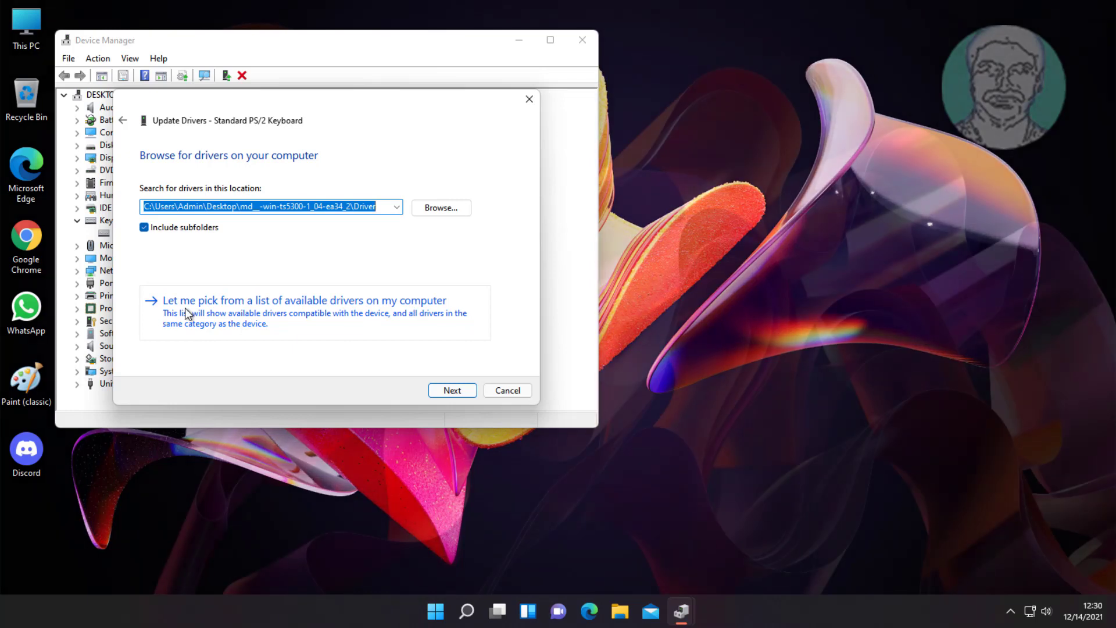
left_click(296, 317)
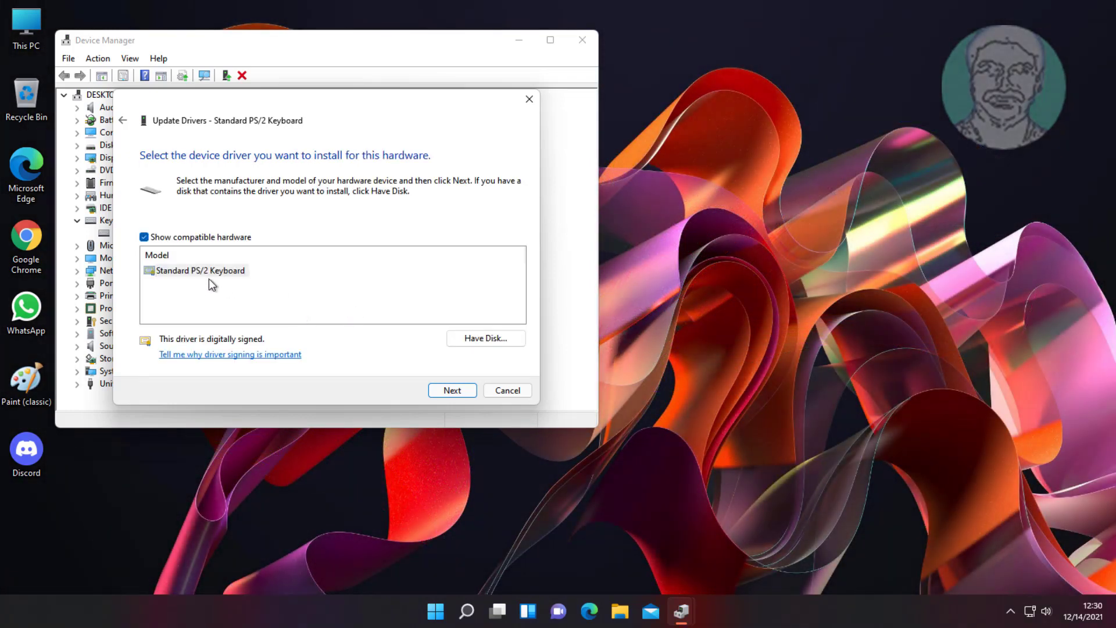
left_click(177, 277)
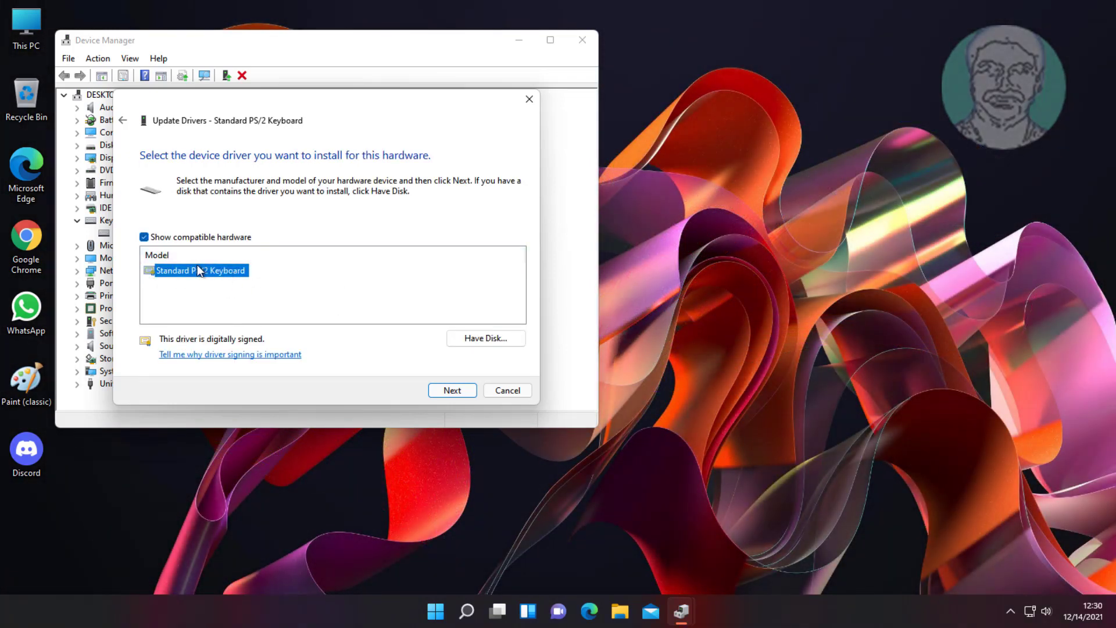
left_click(457, 391)
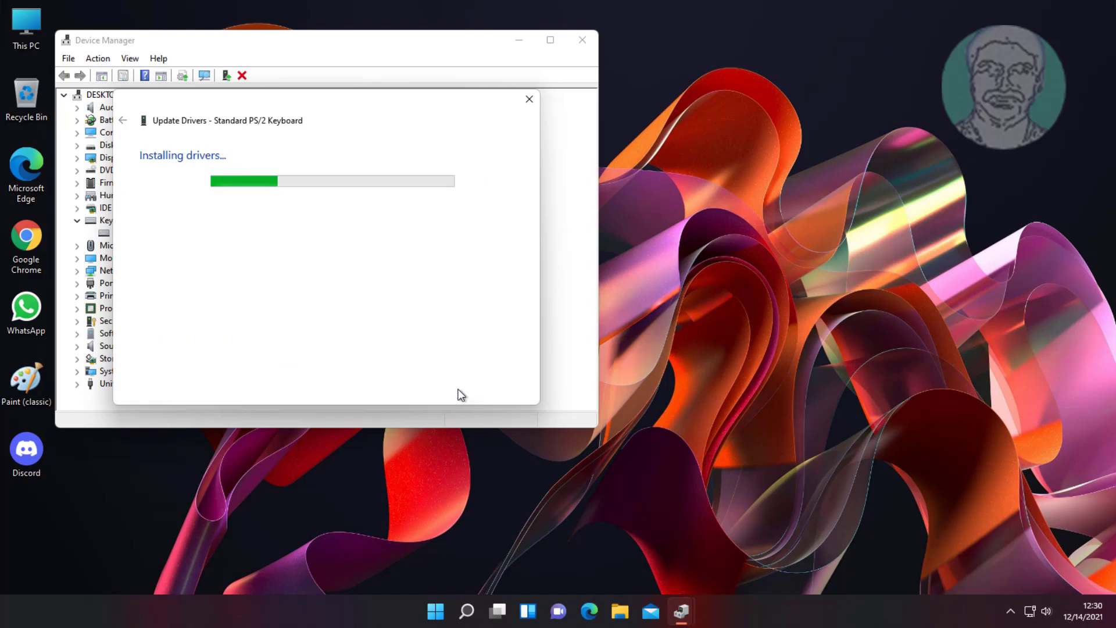
left_click(506, 391)
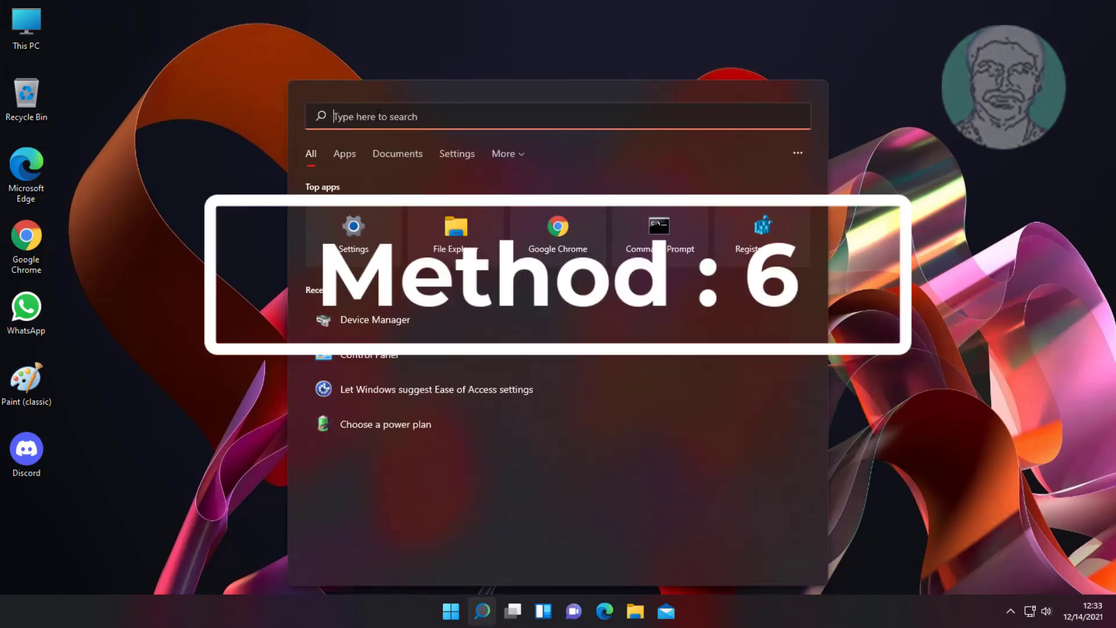
Step: Type 'device manager' in search and open Device Manager from the result
type("device ")
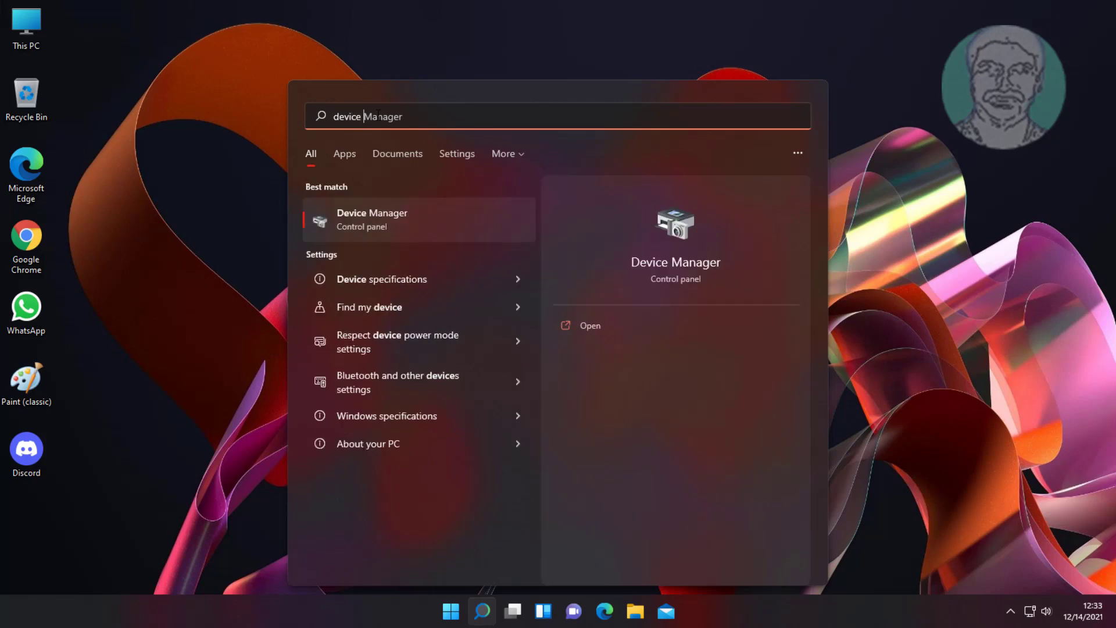
type("manager")
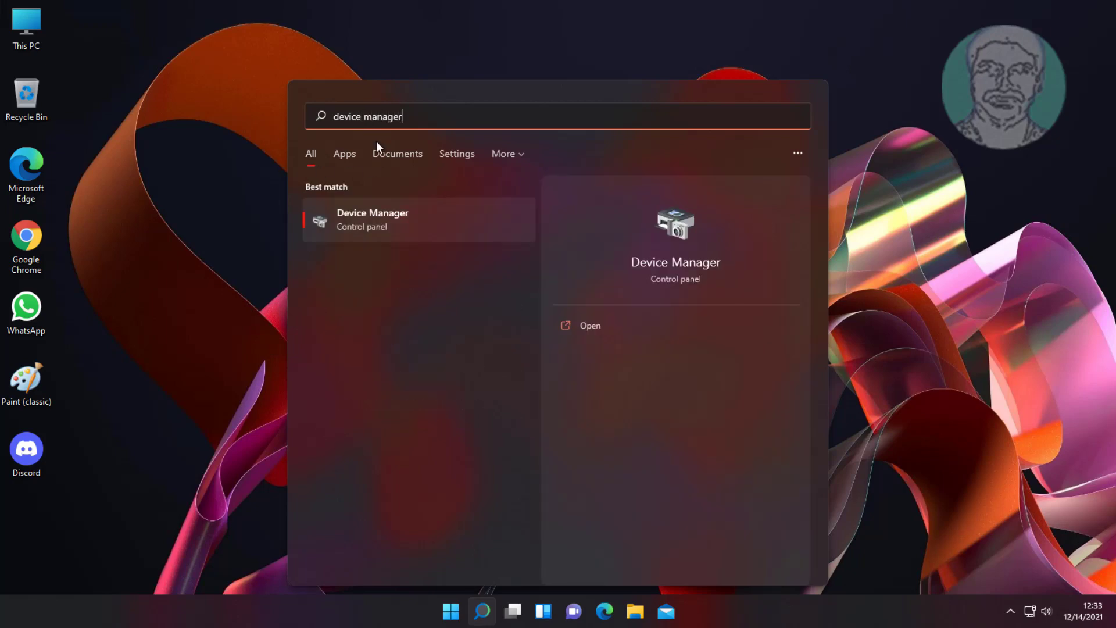
left_click(396, 213)
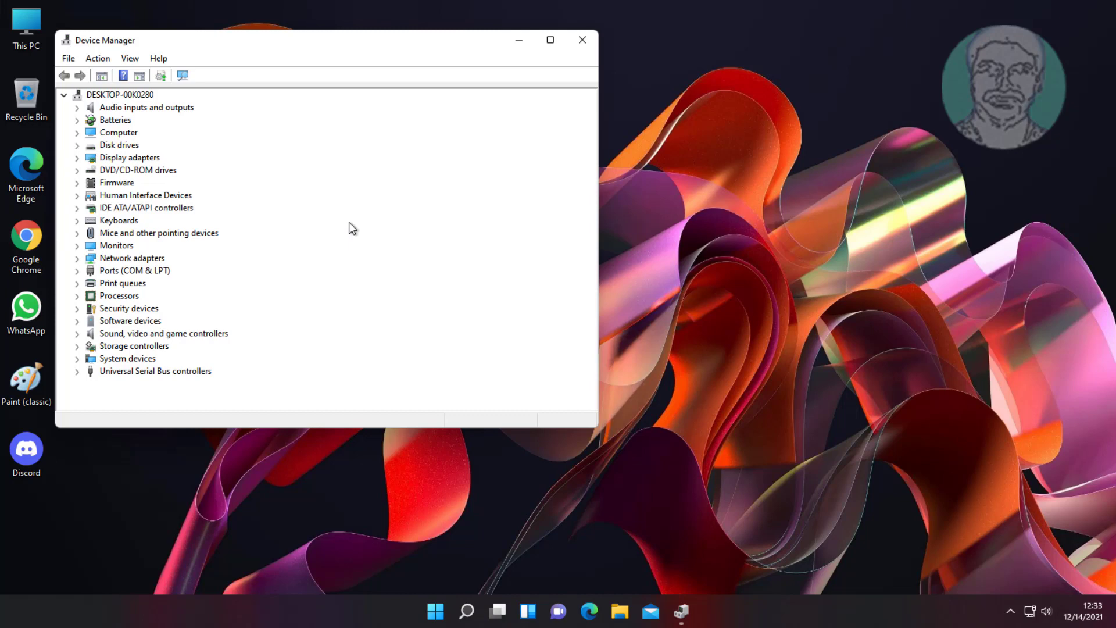
Step: Uninstall the Standard PS/2 Keyboard under Keyboards in Device Manager and confirm the removal
left_click(134, 216)
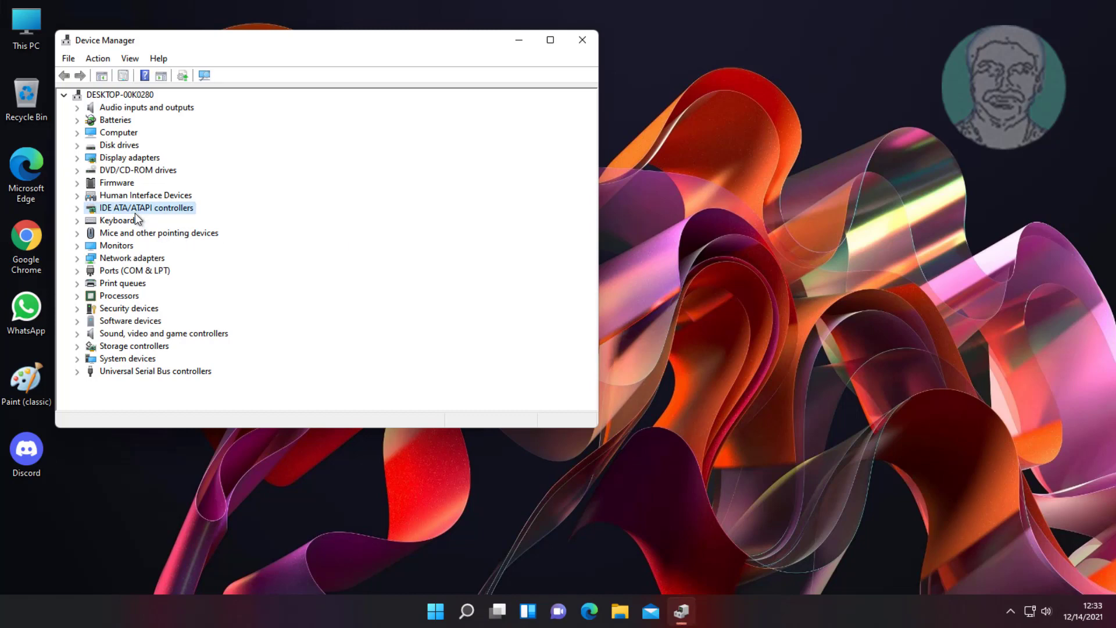
left_click(77, 221)
left_click(185, 233)
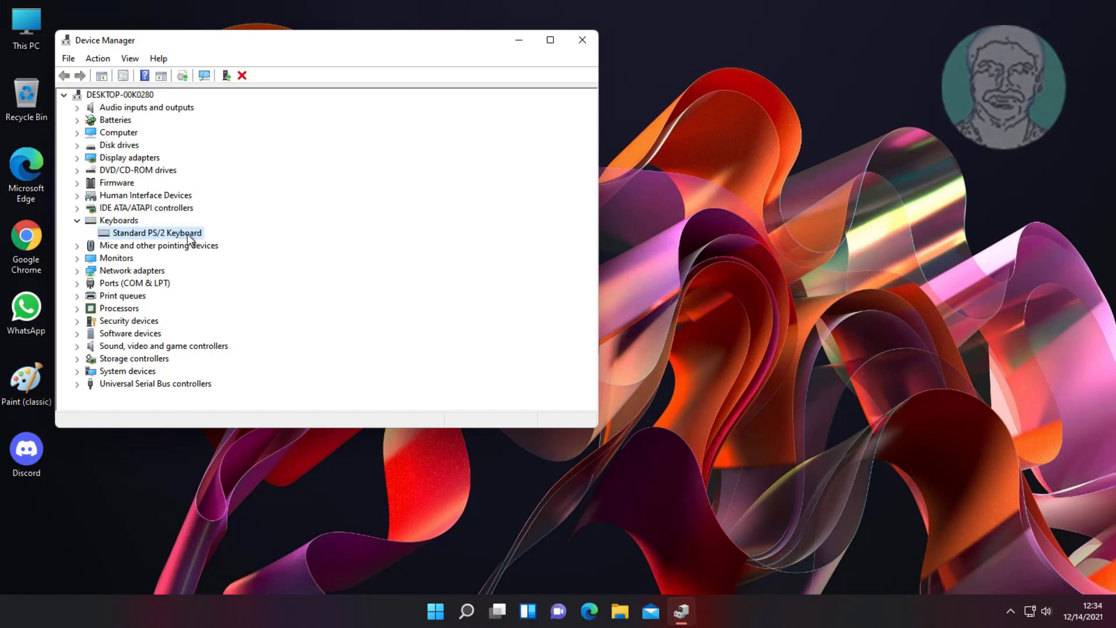
right_click(187, 233)
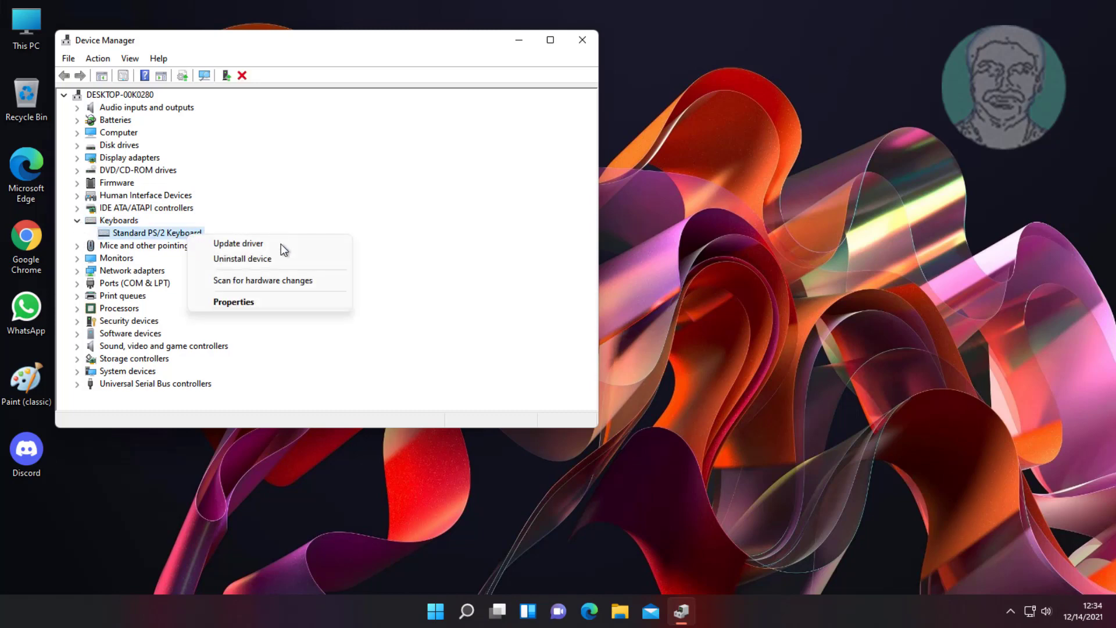
left_click(253, 260)
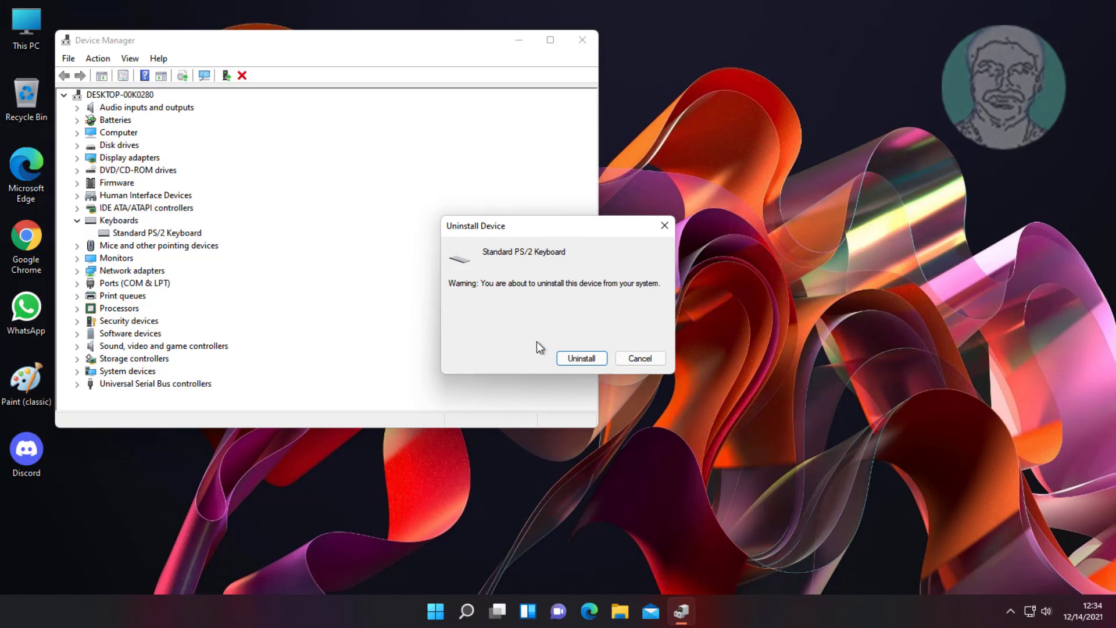
left_click(583, 358)
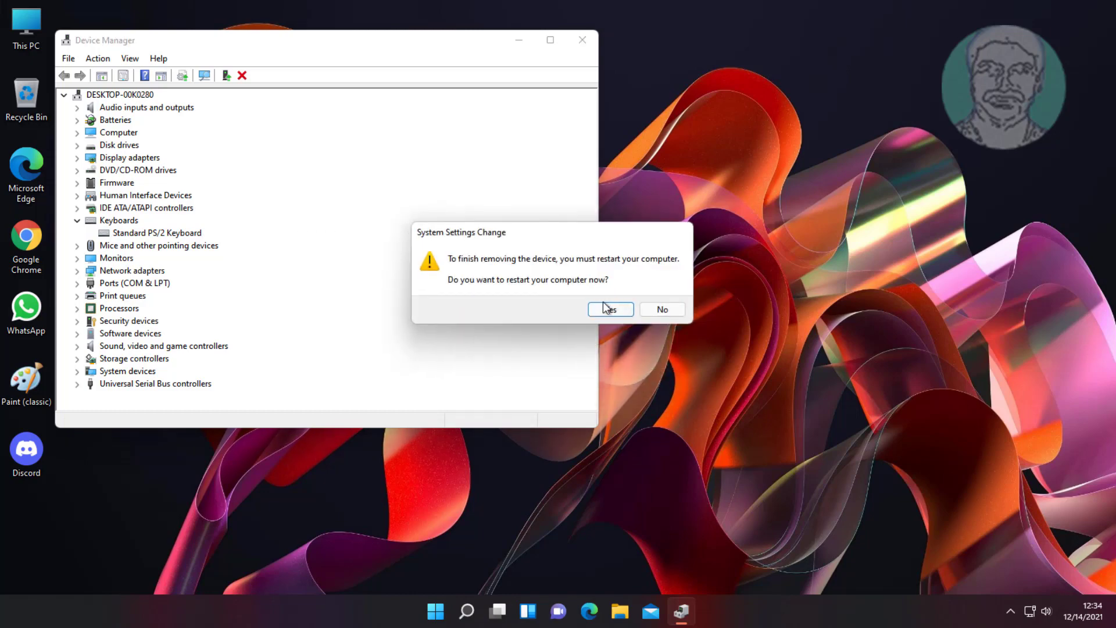